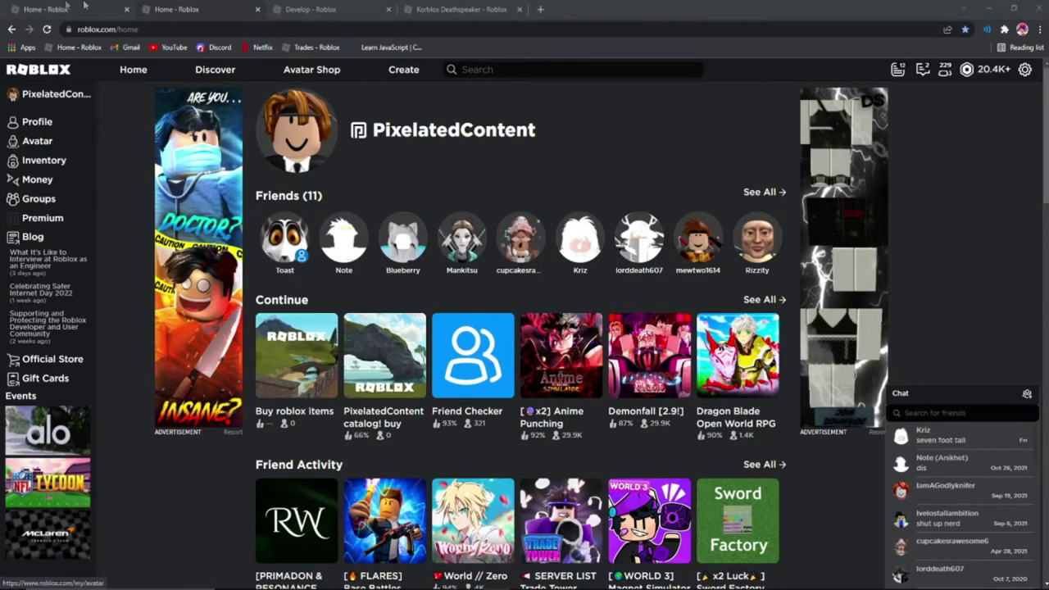
Step: Open the BOOM BA PACK group from the account's list of groups
{"action": "left_click", "coordinate": [39, 200]}
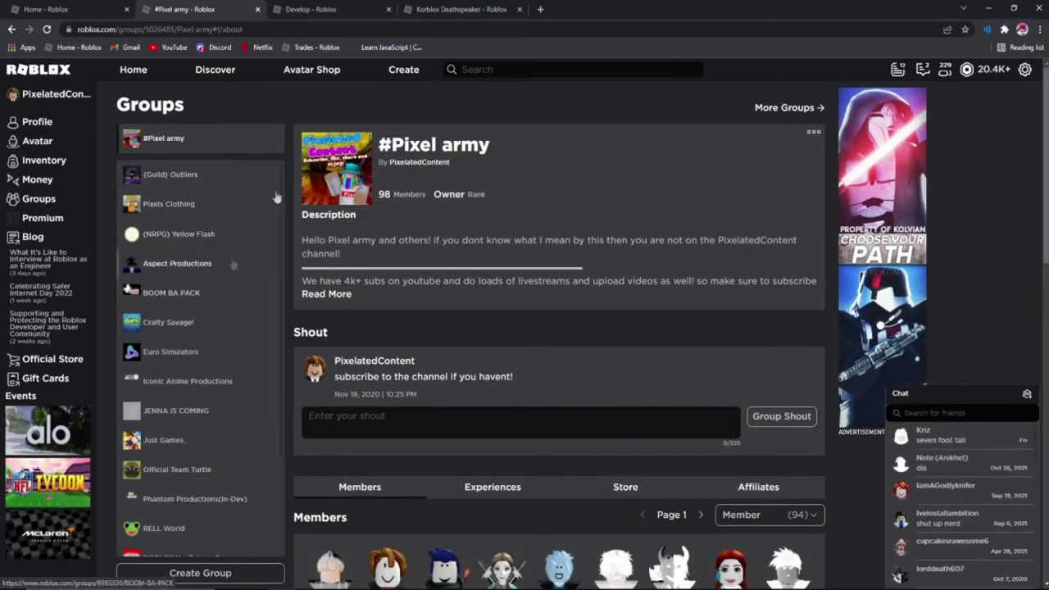
{"action": "scroll", "coordinate": [173, 492], "scroll_direction": "down", "scroll_amount": 2}
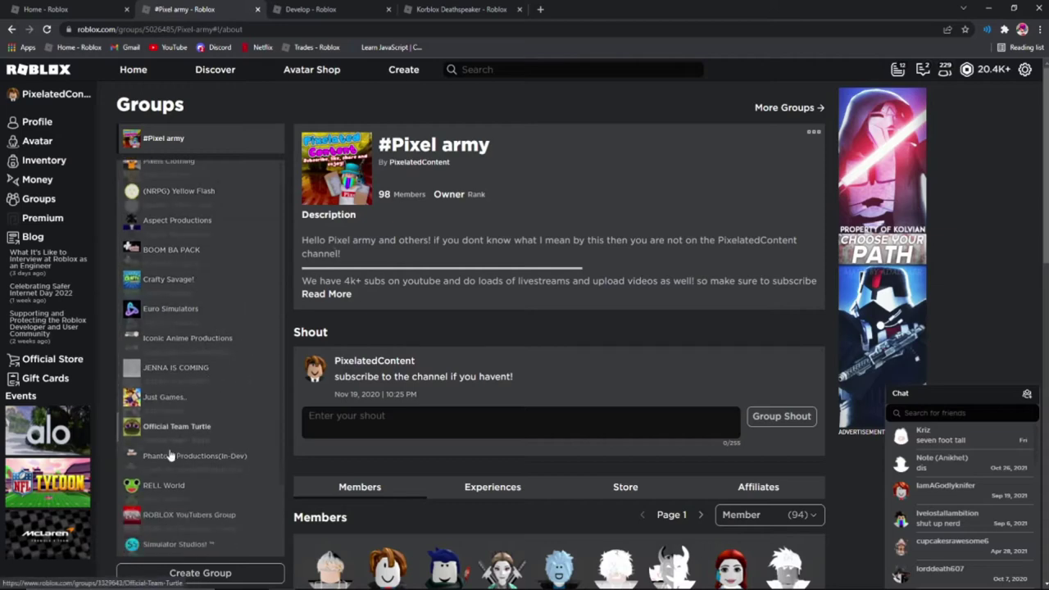
{"action": "scroll", "coordinate": [164, 492], "scroll_direction": "up", "scroll_amount": 2}
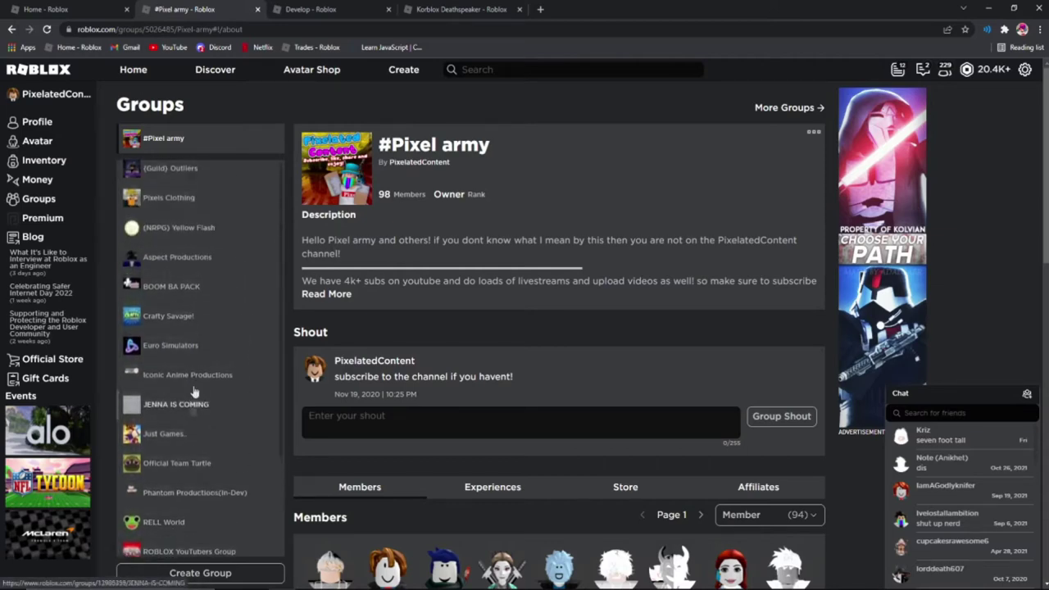
{"action": "left_click", "coordinate": [204, 292]}
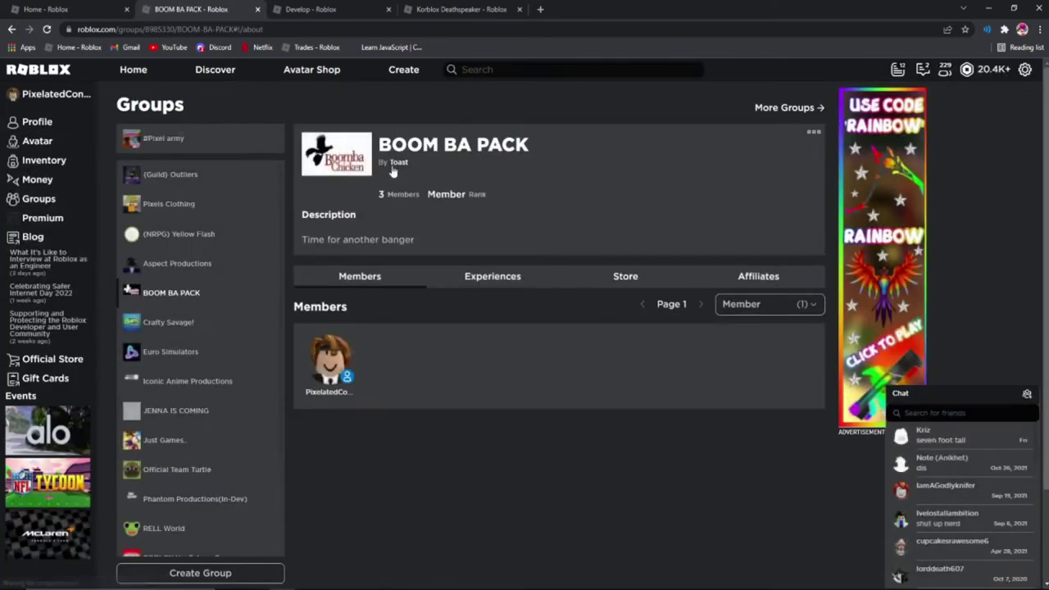
Step: Filter the BOOM BA PACK members by rank, including Owner, and view the group's experiences
{"action": "left_click", "coordinate": [743, 304]}
{"action": "left_click", "coordinate": [744, 377]}
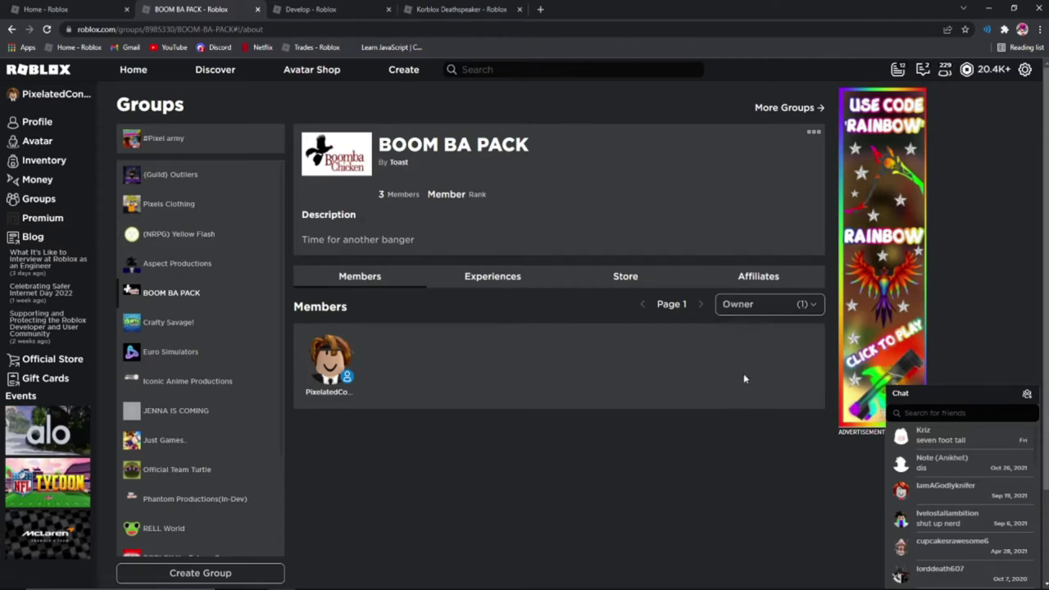
{"action": "left_click", "coordinate": [765, 310]}
{"action": "left_click", "coordinate": [740, 326]}
{"action": "left_click", "coordinate": [516, 287]}
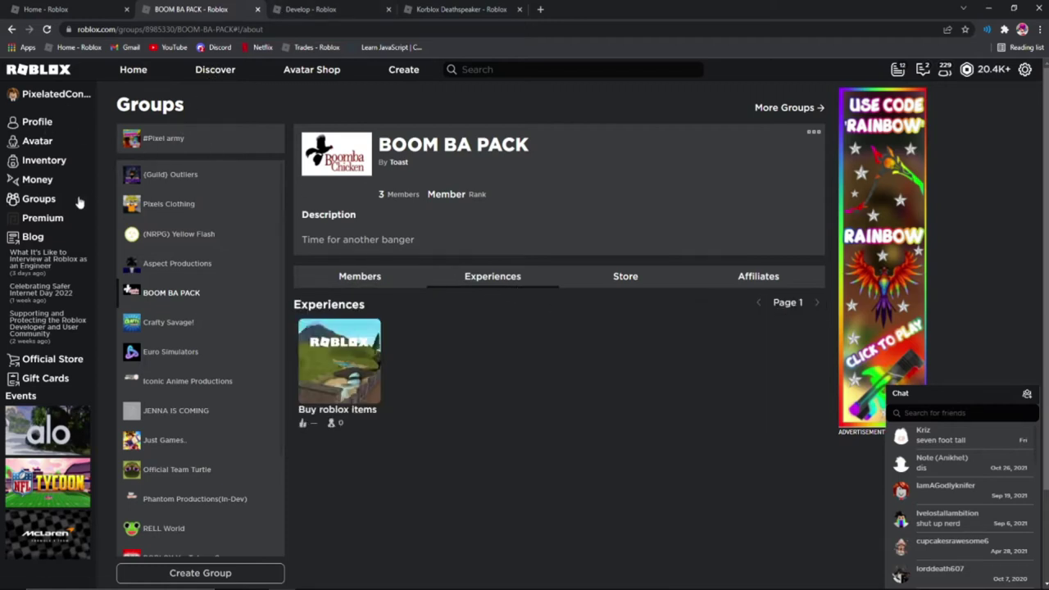
Step: Open the In-game Item Buyer [READ DESC] model from the inventory's Models category
{"action": "left_click", "coordinate": [35, 161]}
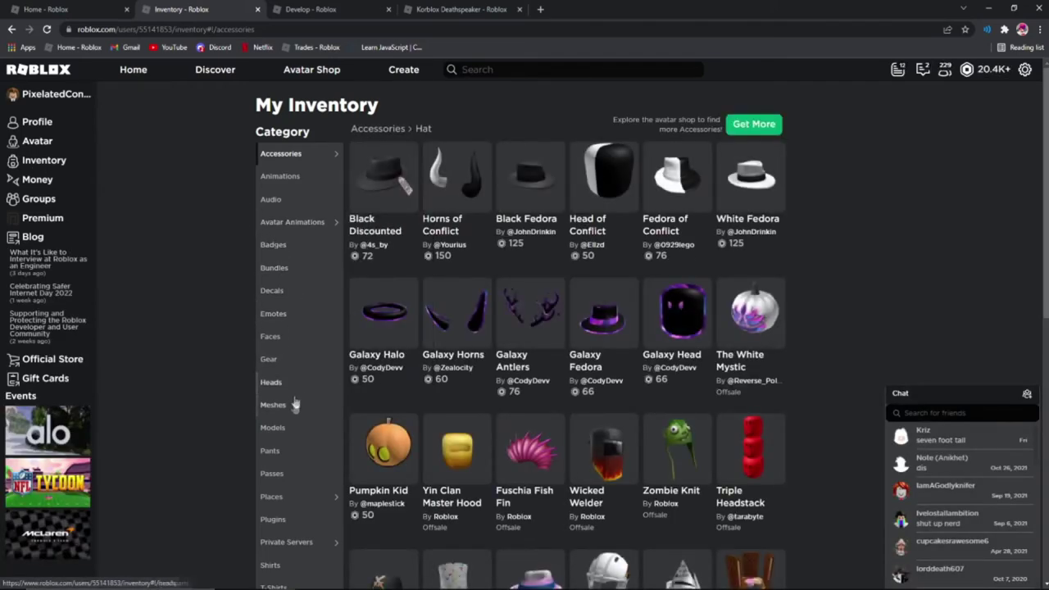
{"action": "left_click", "coordinate": [281, 435]}
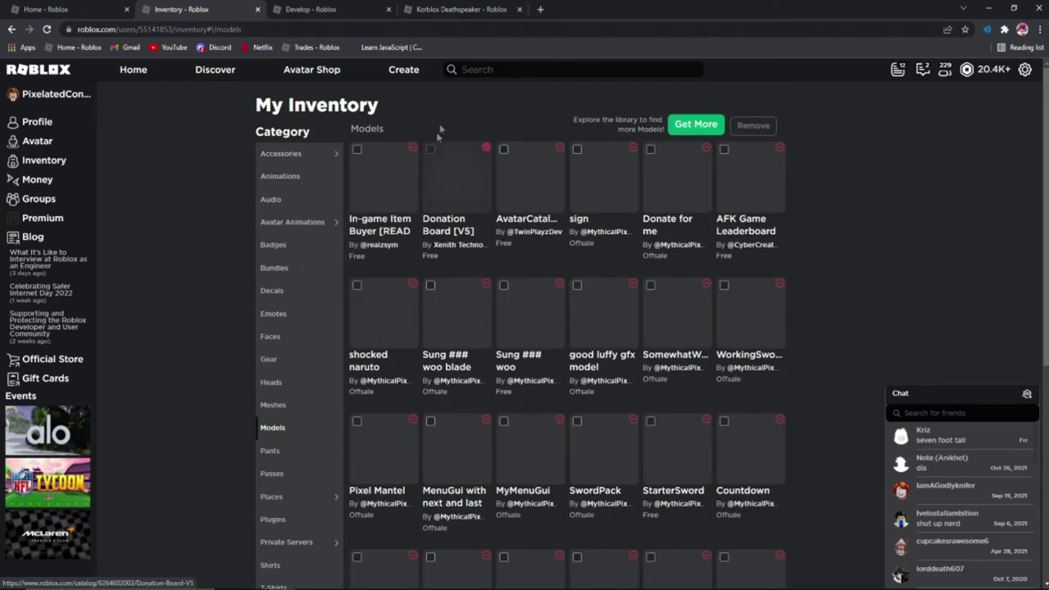
{"action": "left_click", "coordinate": [369, 193]}
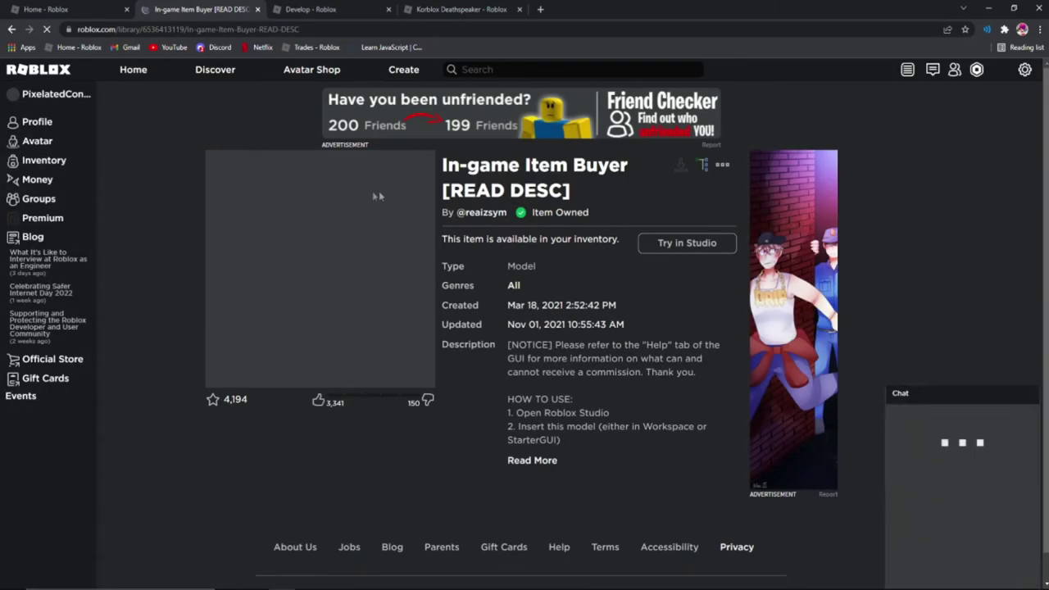
Step: Expand the In-game Item Buyer description and examine its notice and how-to-use instructions
{"action": "left_click_drag", "start_coordinate": [606, 384], "coordinate": [692, 383]}
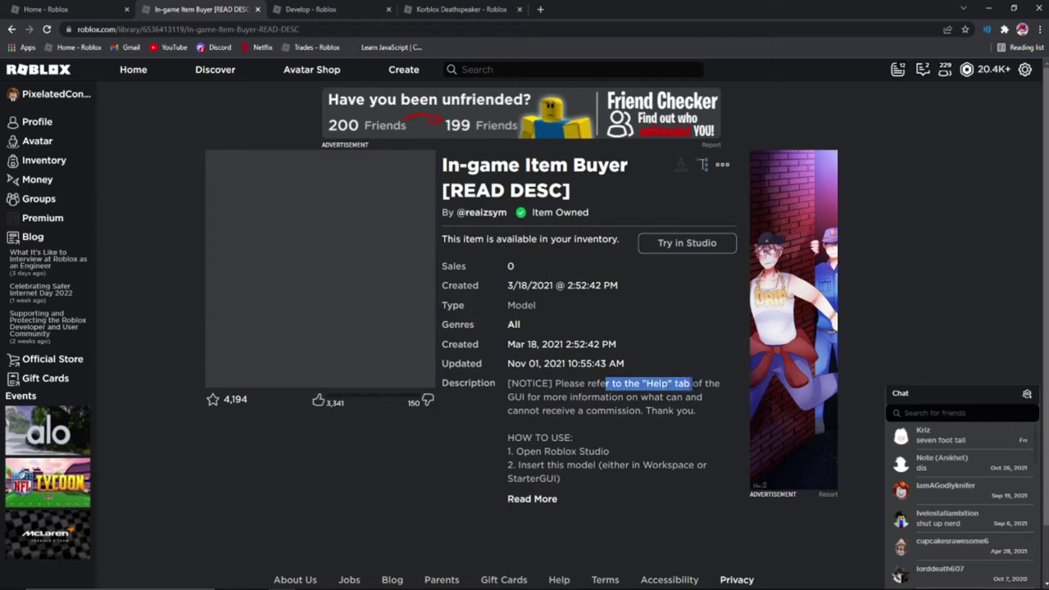
{"action": "left_click", "coordinate": [537, 498]}
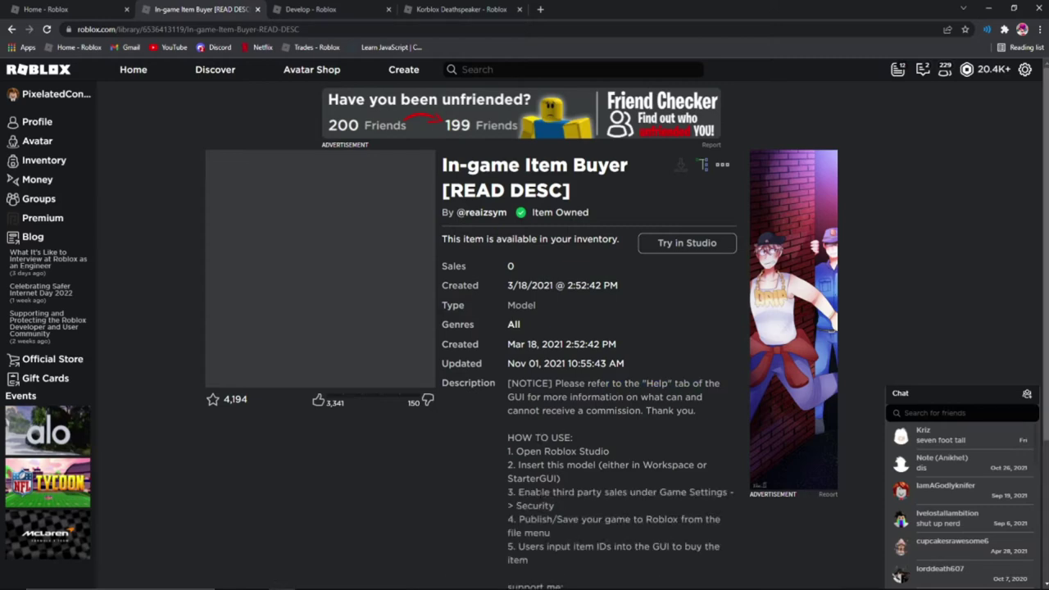
{"action": "scroll", "coordinate": [552, 487], "scroll_direction": "down", "scroll_amount": 2}
{"action": "left_click_drag", "start_coordinate": [555, 399], "coordinate": [541, 336]}
{"action": "left_click", "coordinate": [546, 329]}
{"action": "scroll", "coordinate": [572, 214], "scroll_direction": "up", "scroll_amount": 1}
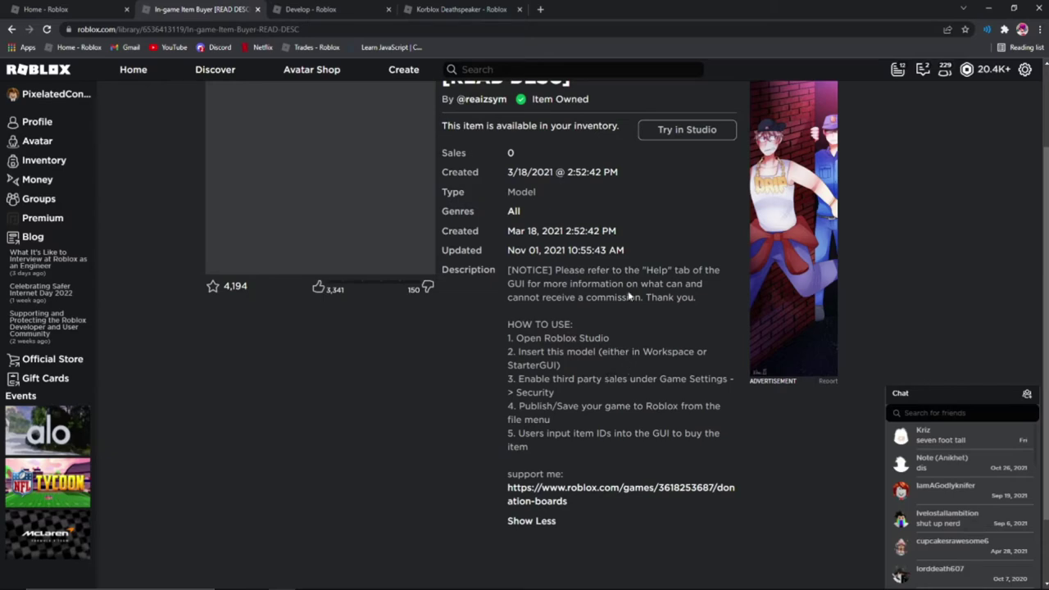
{"action": "scroll", "coordinate": [443, 147], "scroll_direction": "up", "scroll_amount": 2}
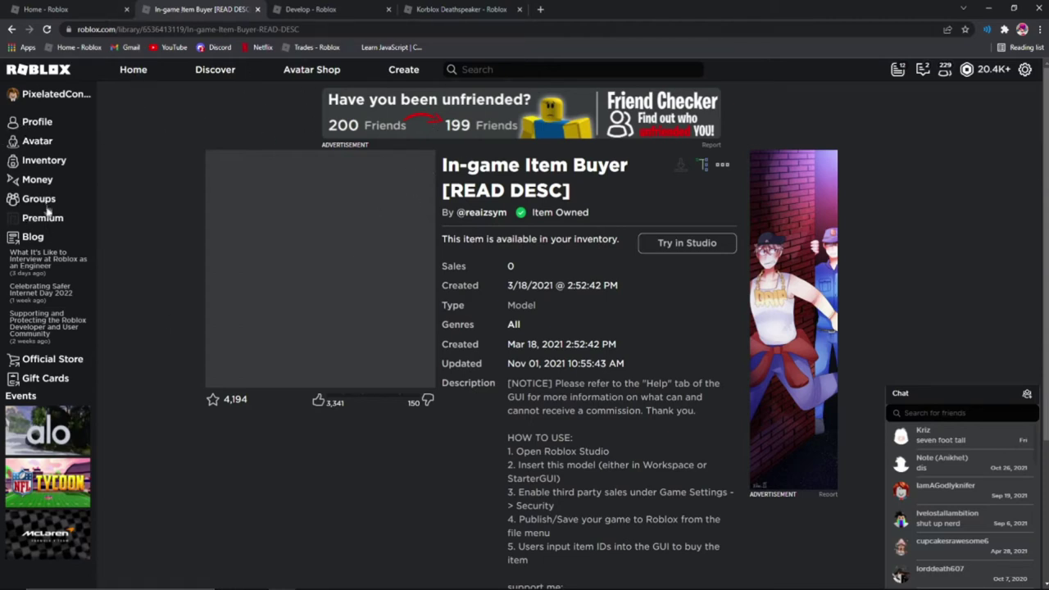
Step: Open the group creations page for managing group experiences
{"action": "left_click", "coordinate": [396, 73]}
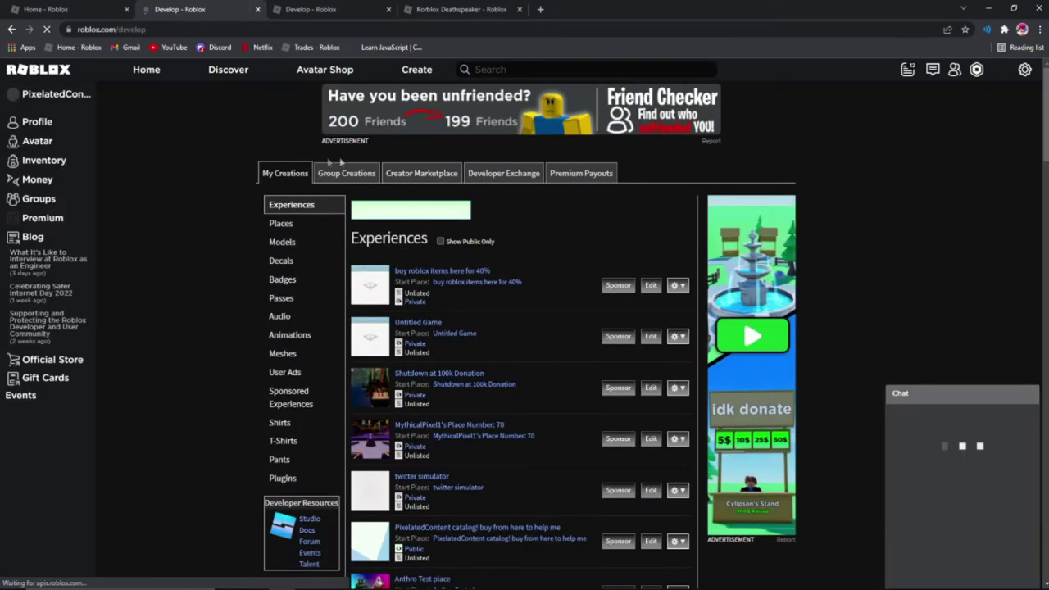
{"action": "left_click", "coordinate": [347, 173]}
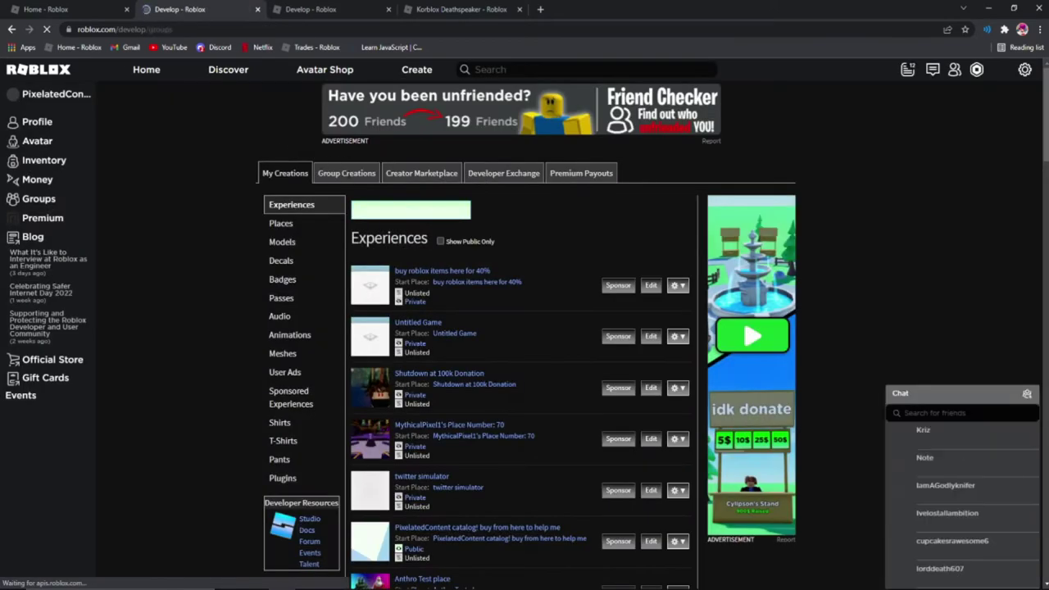
{"action": "left_click", "coordinate": [308, 211]}
{"action": "left_click", "coordinate": [309, 211]}
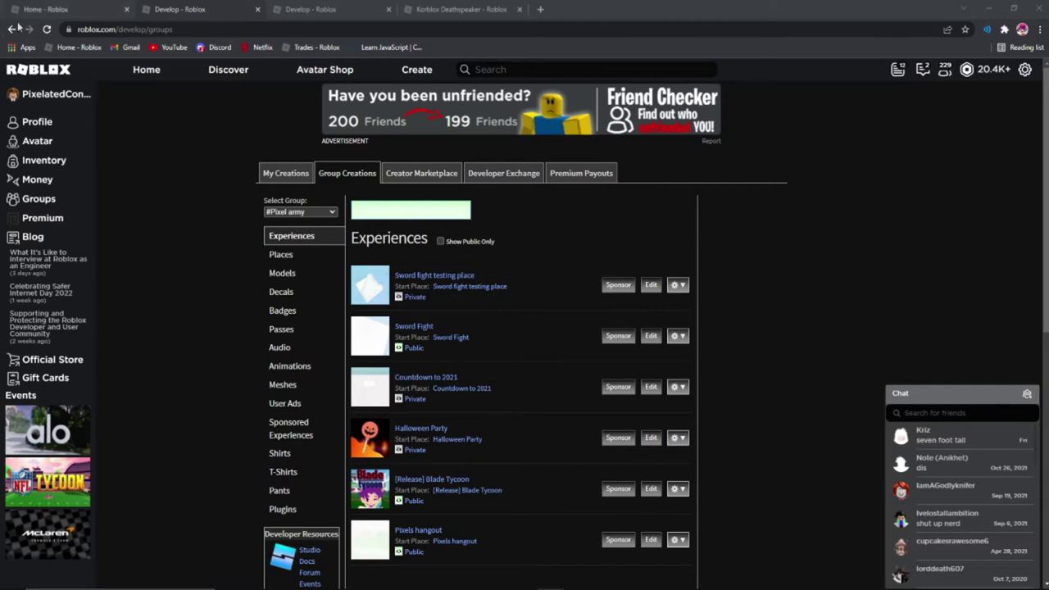
Step: Reload the group creations and switch the selected group to Pixels Clothing, then to BOOM BA PACK
{"action": "left_click", "coordinate": [46, 29]}
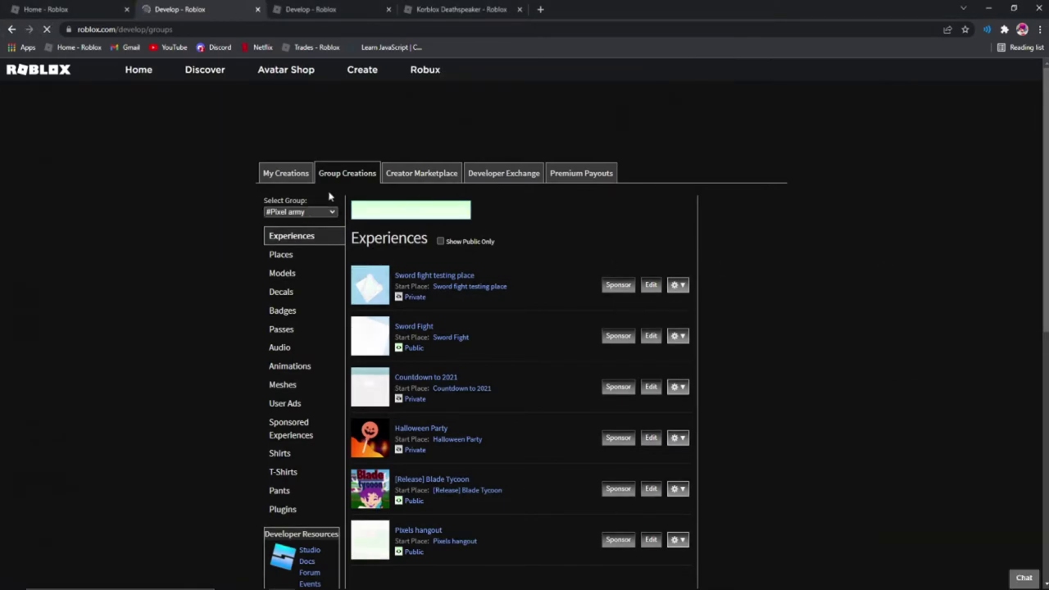
{"action": "left_click", "coordinate": [324, 212]}
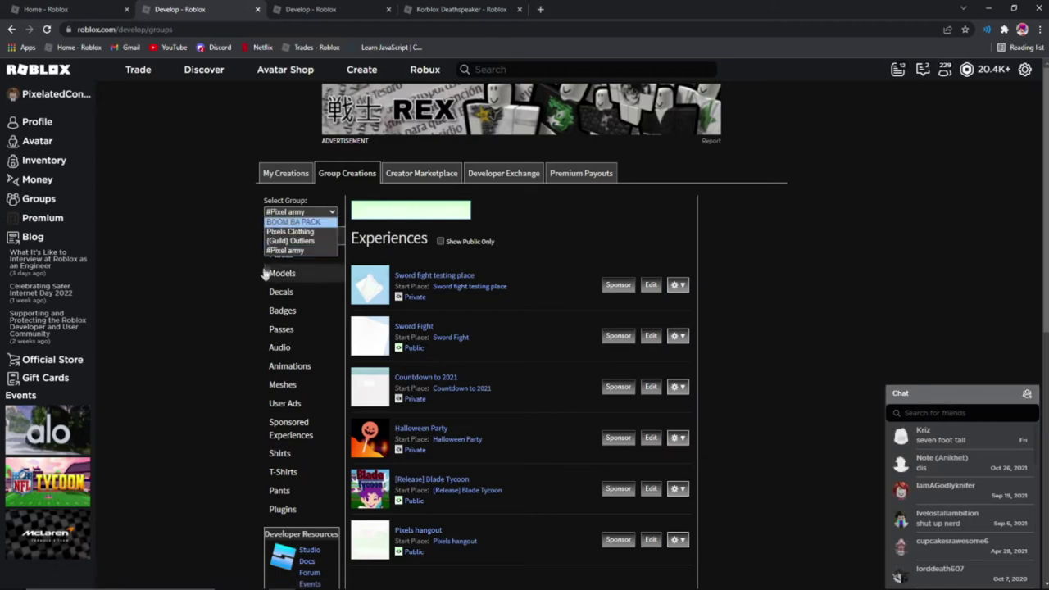
{"action": "left_click", "coordinate": [291, 232]}
{"action": "left_click", "coordinate": [302, 212]}
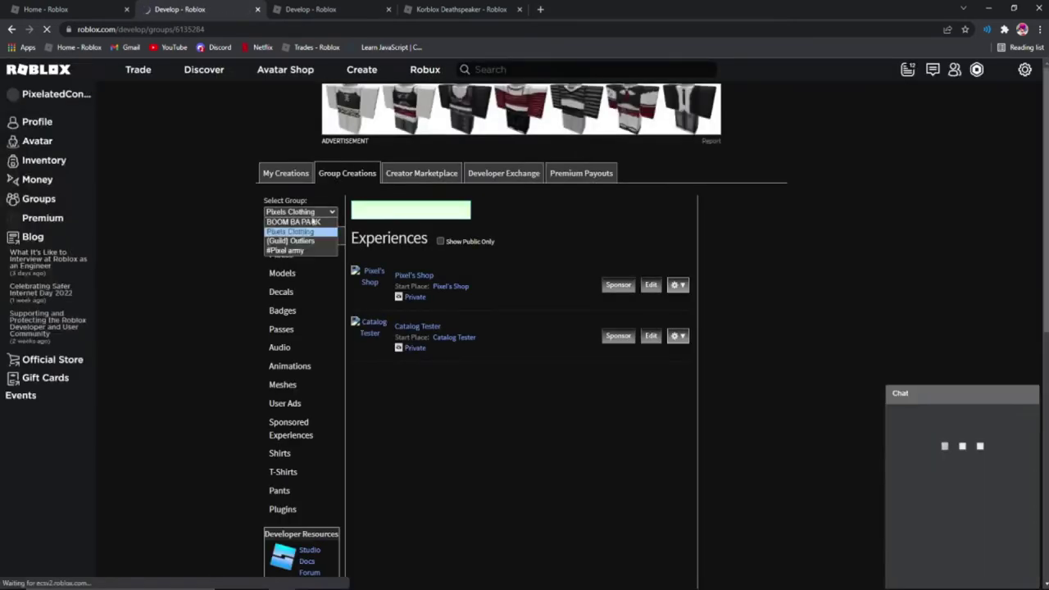
{"action": "left_click", "coordinate": [304, 220]}
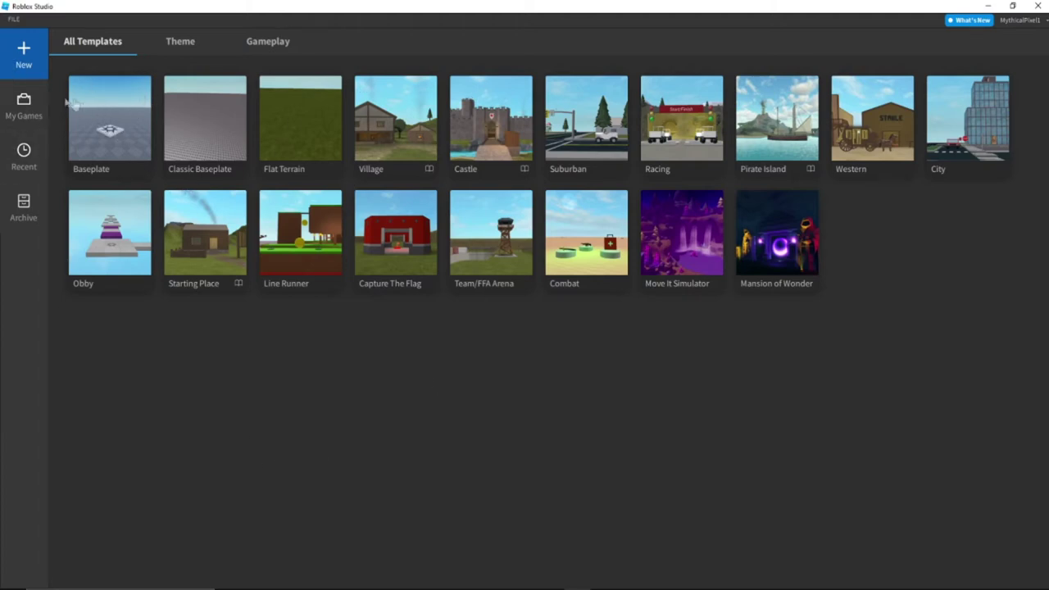
Step: Create a new place in Roblox Studio from the Baseplate template
{"action": "left_click", "coordinate": [109, 148]}
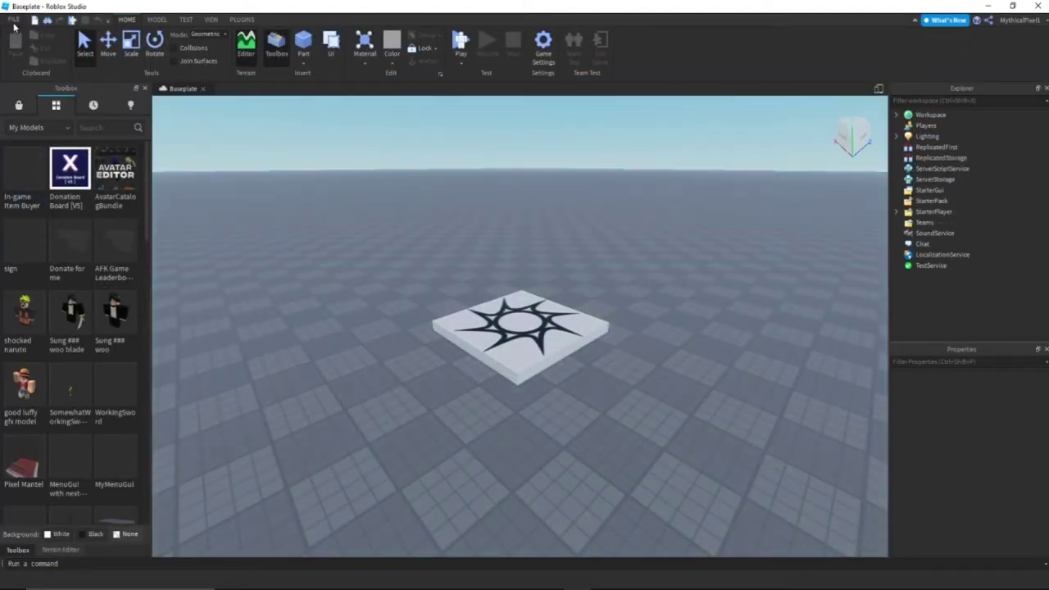
{"action": "left_click", "coordinate": [14, 20]}
{"action": "left_click", "coordinate": [14, 121]}
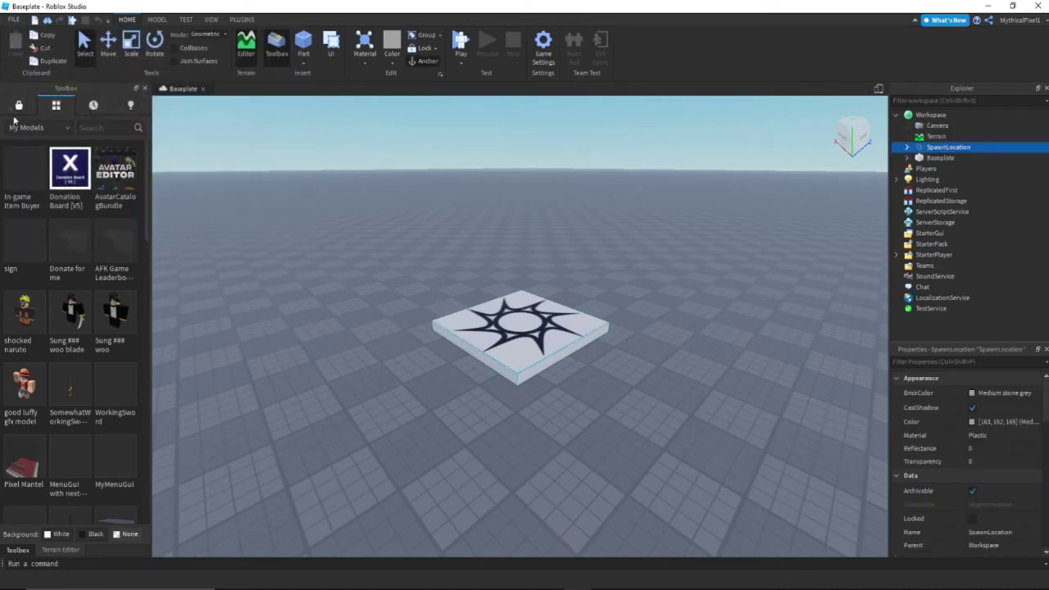
Step: Insert the In-game Item Buyer model and move its Item Buyer object into StarterGui
{"action": "left_click", "coordinate": [23, 189]}
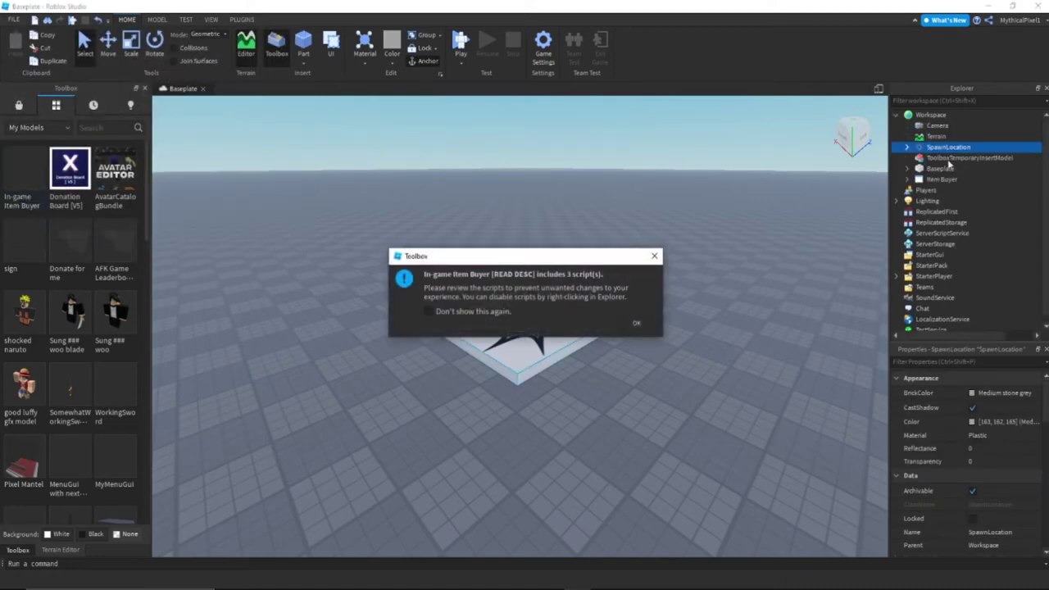
{"action": "left_click", "coordinate": [636, 323]}
{"action": "left_click_drag", "start_coordinate": [941, 168], "coordinate": [928, 244]}
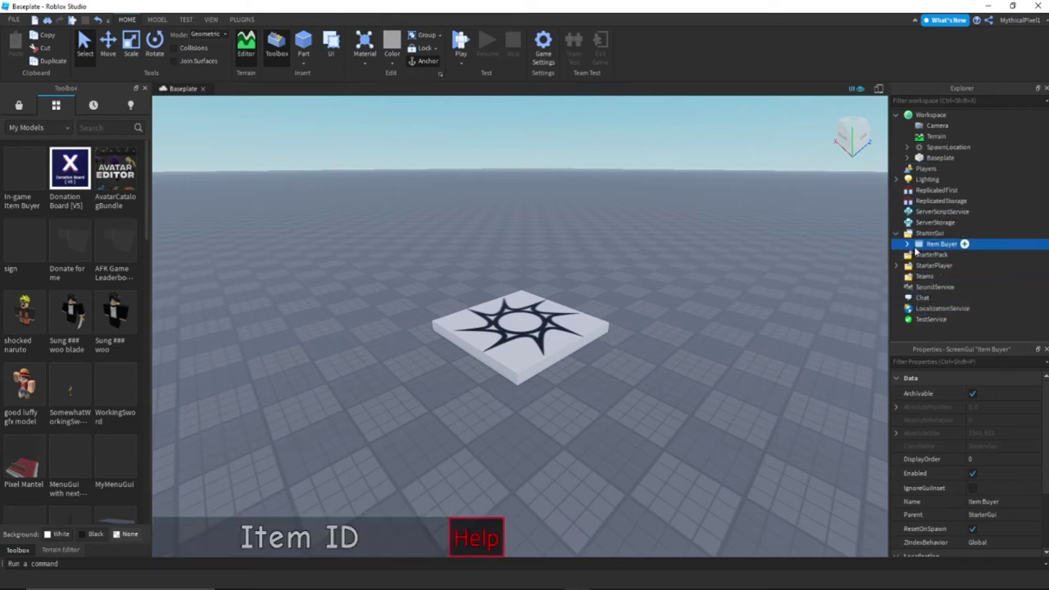
Step: Save the game to Roblox with the name "test" and BOOM BA PACK as its creator
{"action": "left_click", "coordinate": [543, 45]}
{"action": "left_click", "coordinate": [513, 203]}
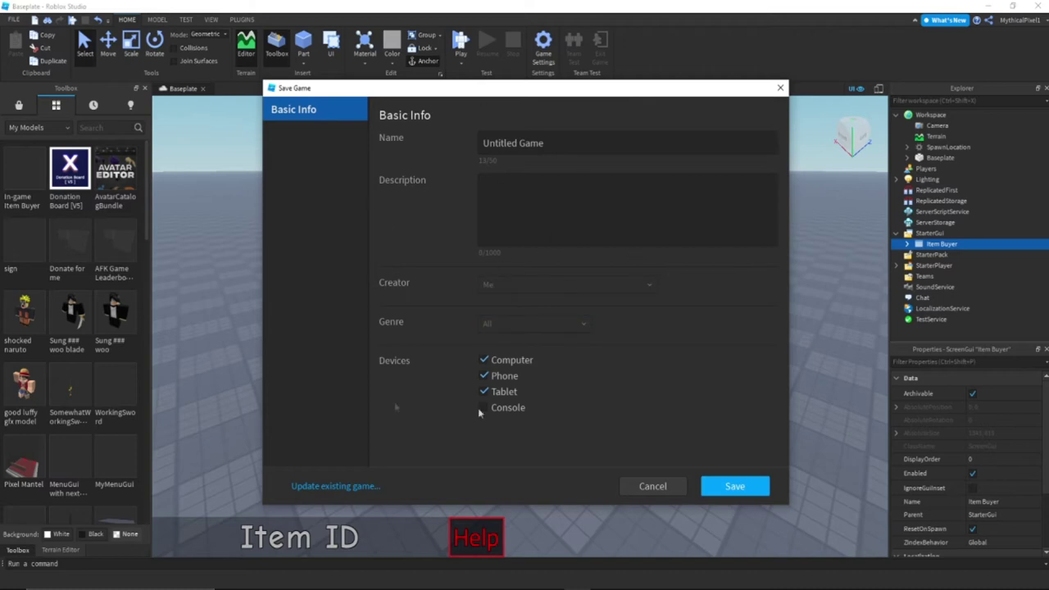
{"action": "left_click", "coordinate": [496, 286]}
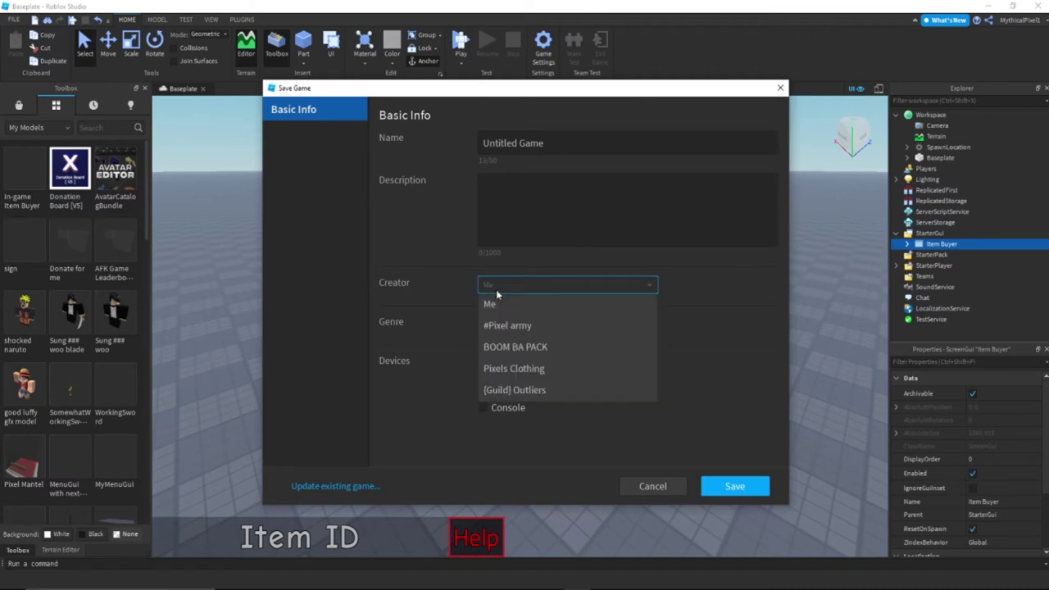
{"action": "left_click", "coordinate": [522, 353]}
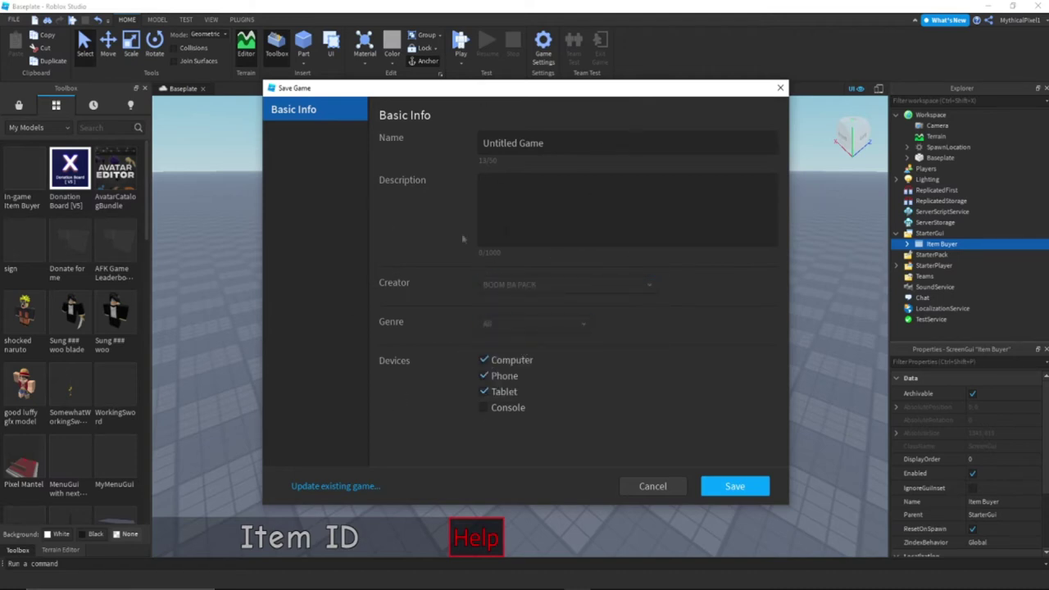
{"action": "left_click_drag", "start_coordinate": [586, 145], "coordinate": [456, 164]}
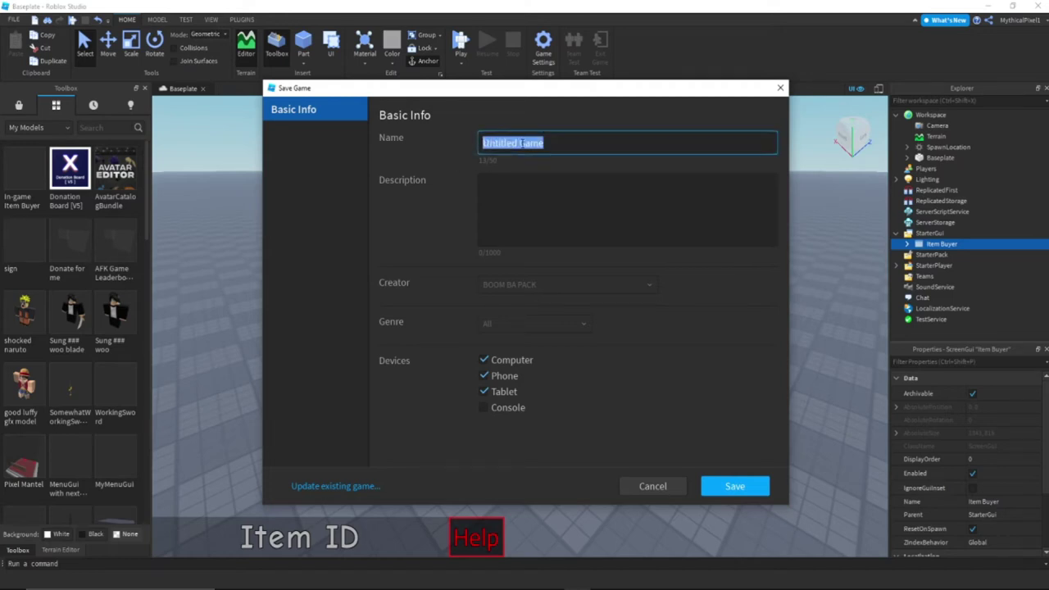
{"action": "type", "text": "test"}
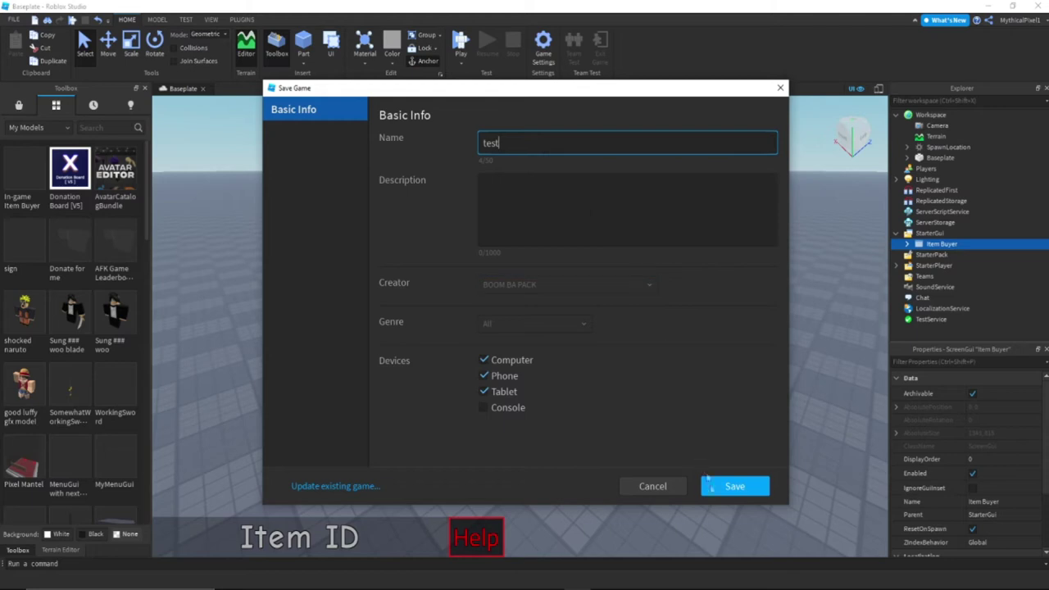
{"action": "left_click", "coordinate": [722, 486]}
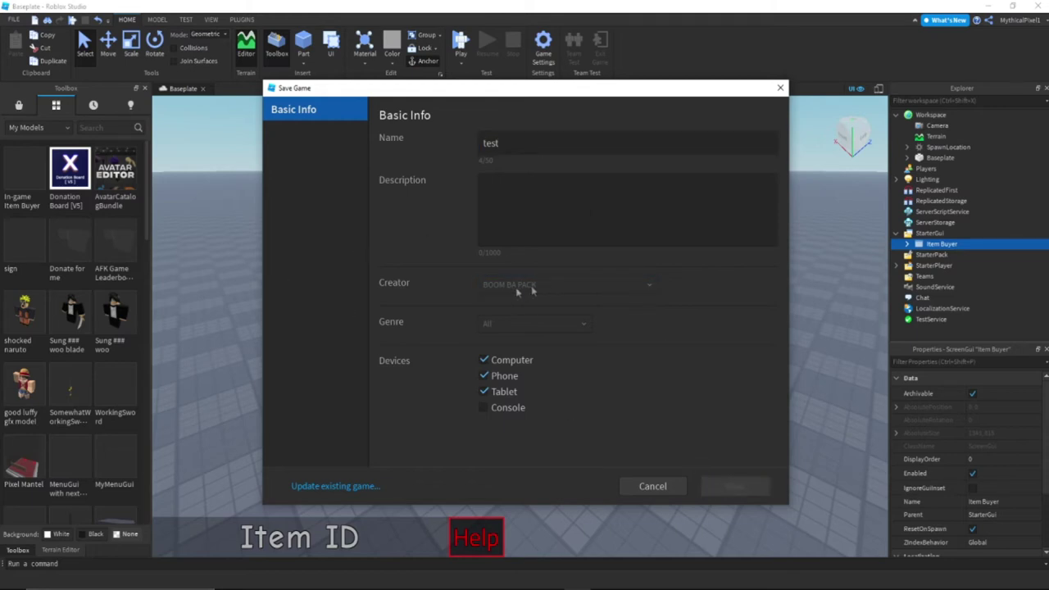
{"action": "left_click", "coordinate": [548, 469]}
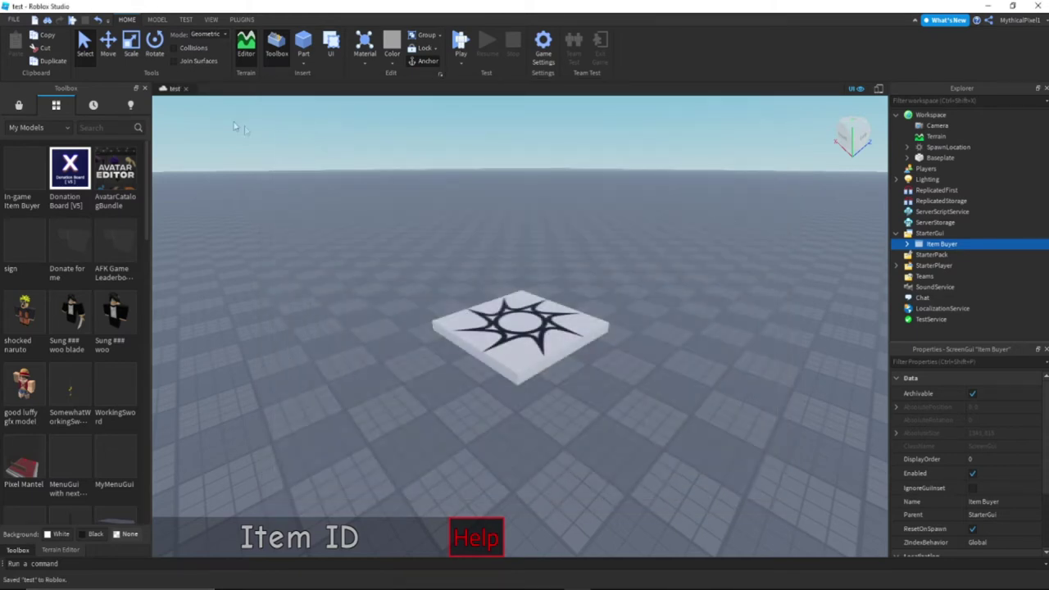
Step: Allow third party sales in the game's security settings, save the change, and reopen the game settings
{"action": "left_click", "coordinate": [542, 45]}
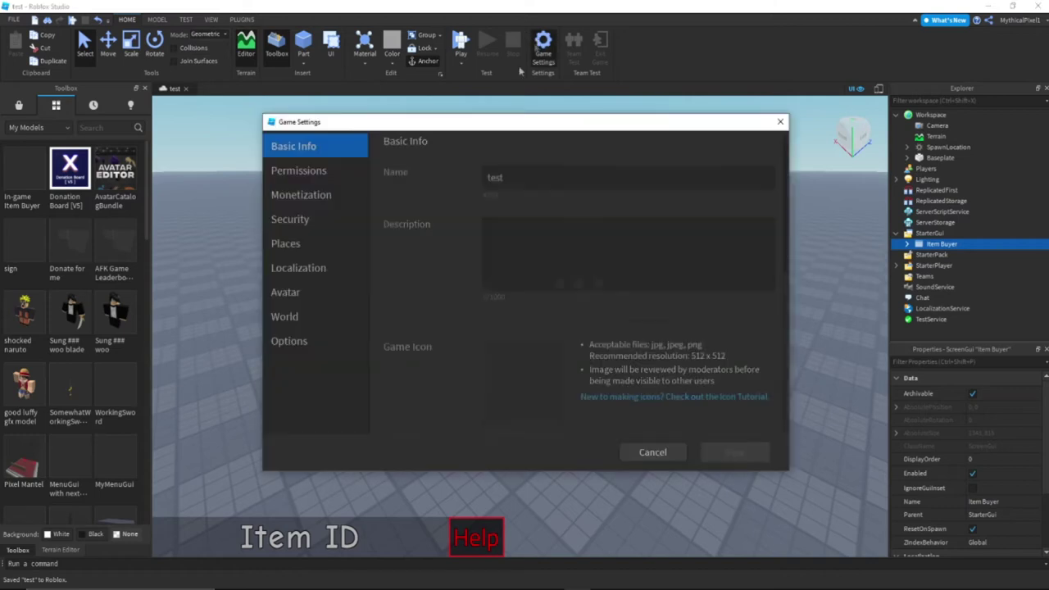
{"action": "left_click", "coordinate": [291, 219]}
{"action": "left_click", "coordinate": [492, 278]}
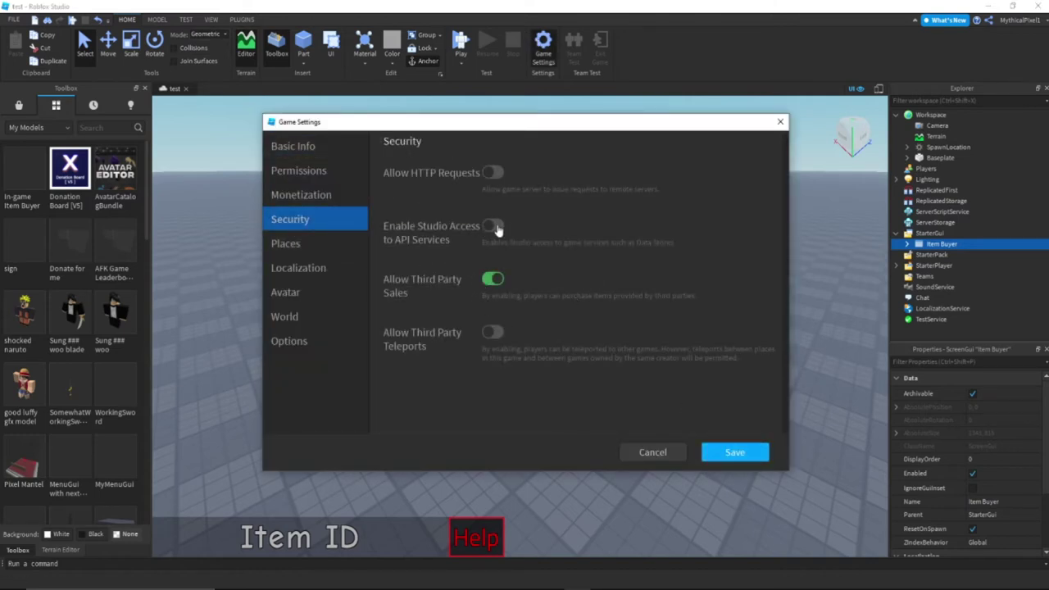
{"action": "left_click", "coordinate": [713, 447]}
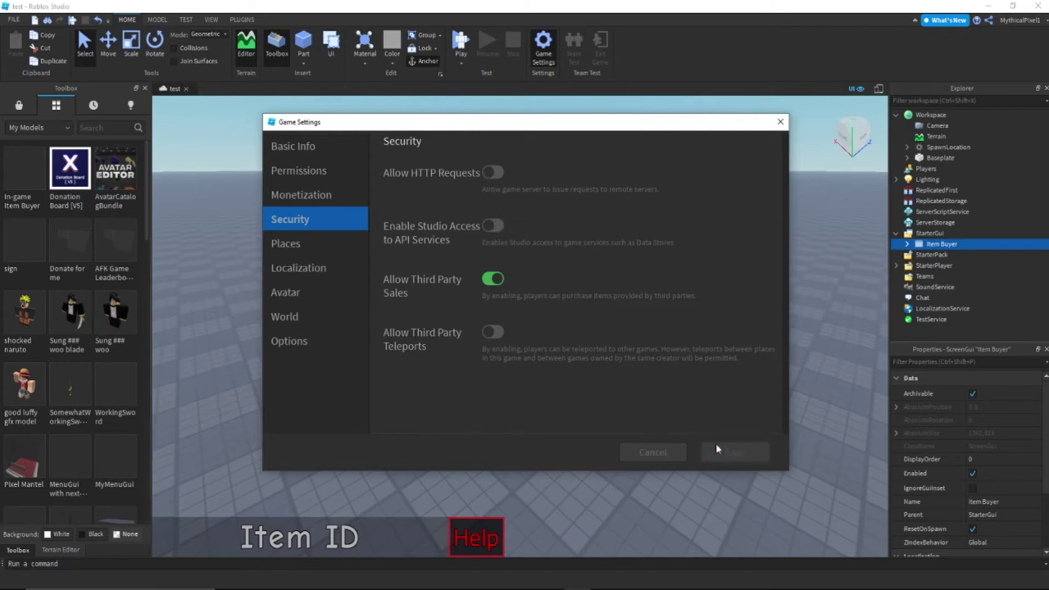
{"action": "left_click", "coordinate": [540, 65]}
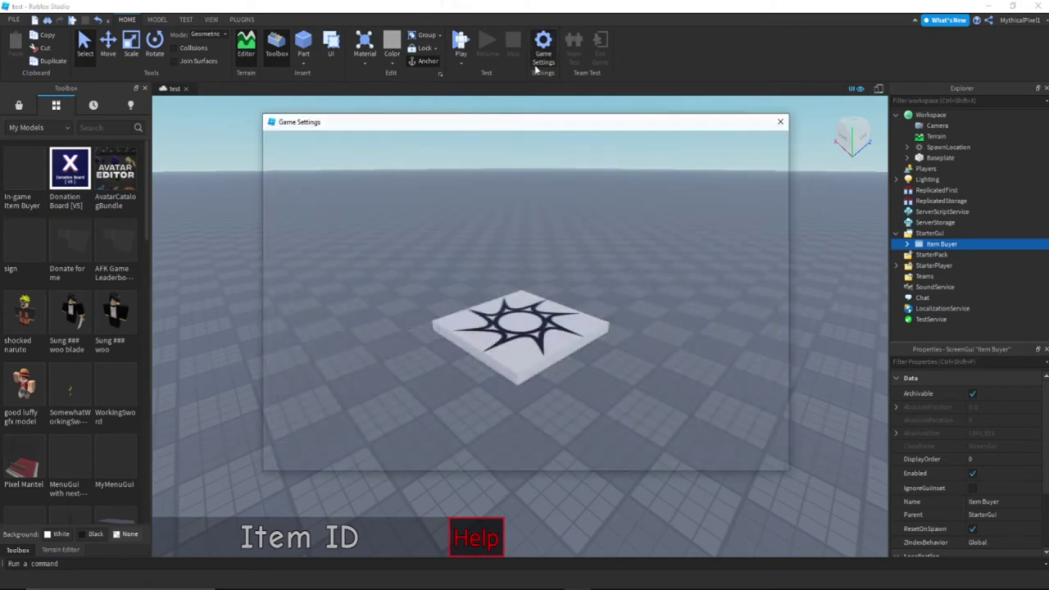
Step: Enable HTTP requests, Studio access to API services, and third party teleports in the game's security settings, and save them
{"action": "left_click", "coordinate": [290, 219]}
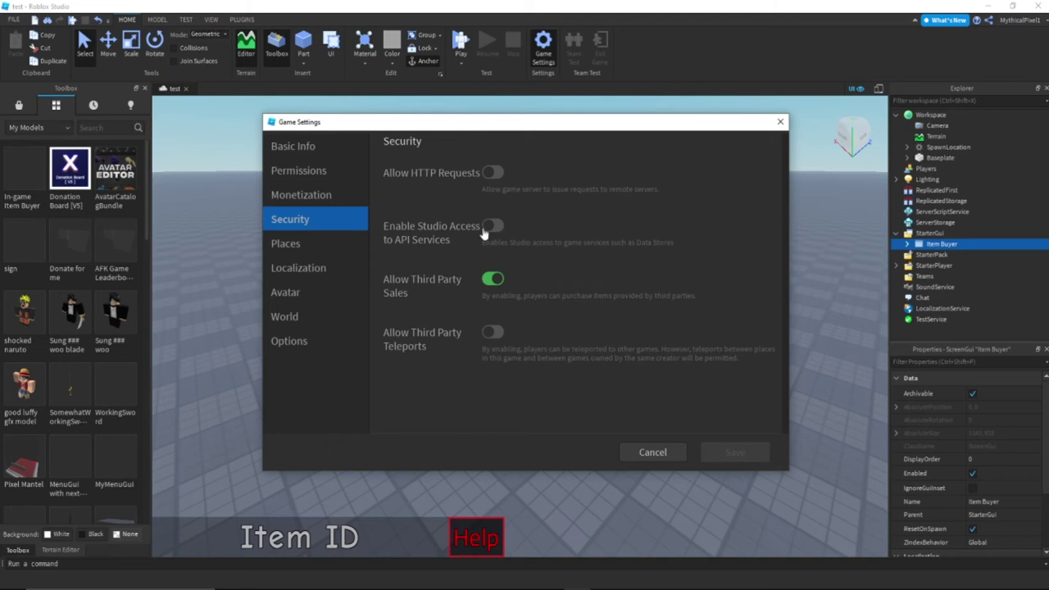
{"action": "left_click", "coordinate": [485, 229]}
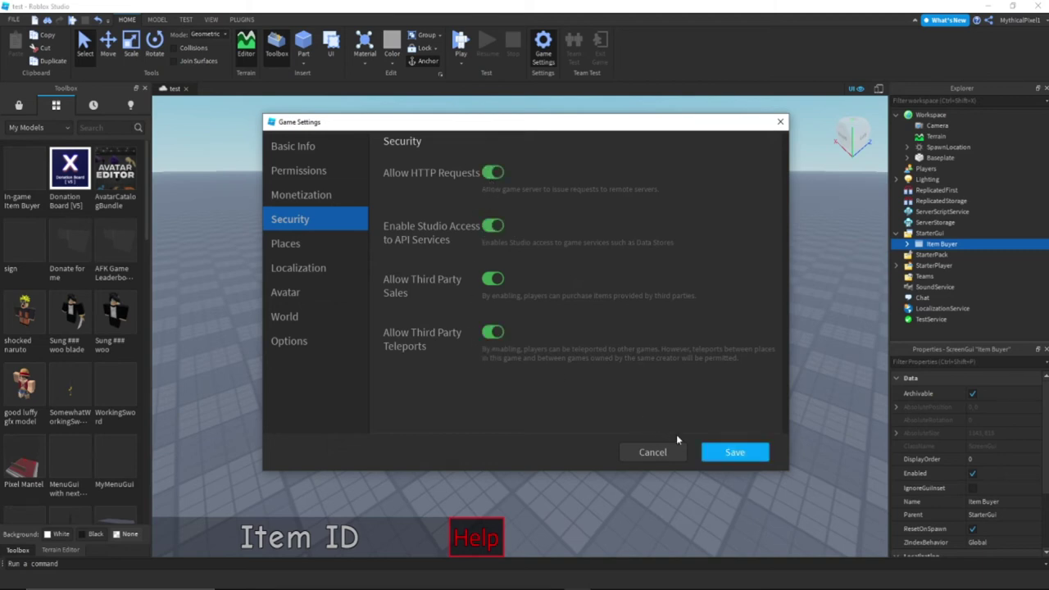
{"action": "left_click", "coordinate": [733, 451]}
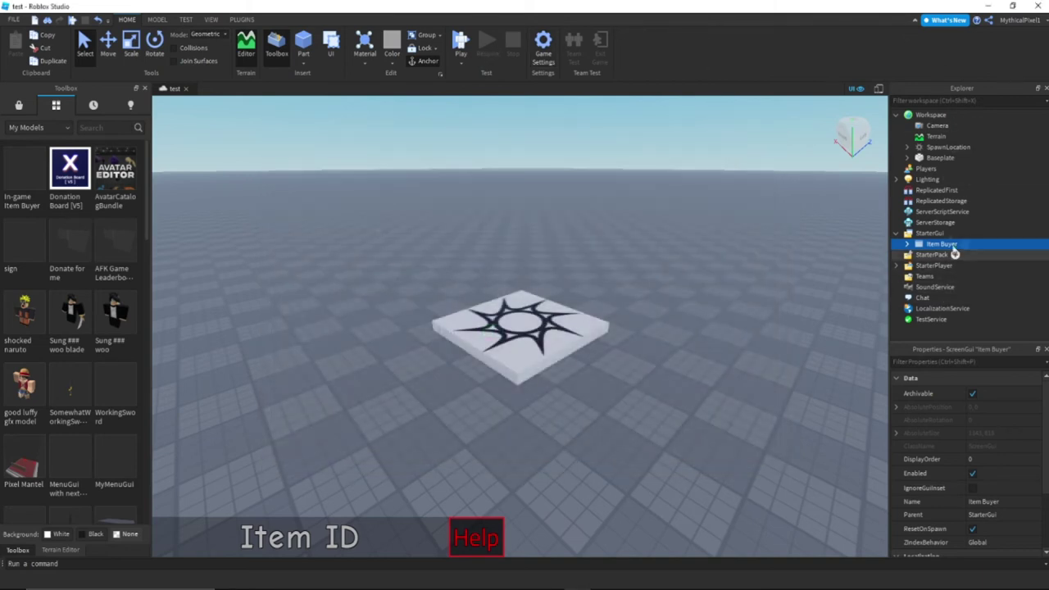
Step: Expand the Item Buyer object in StarterGui and publish the game to Roblox
{"action": "left_click", "coordinate": [906, 244]}
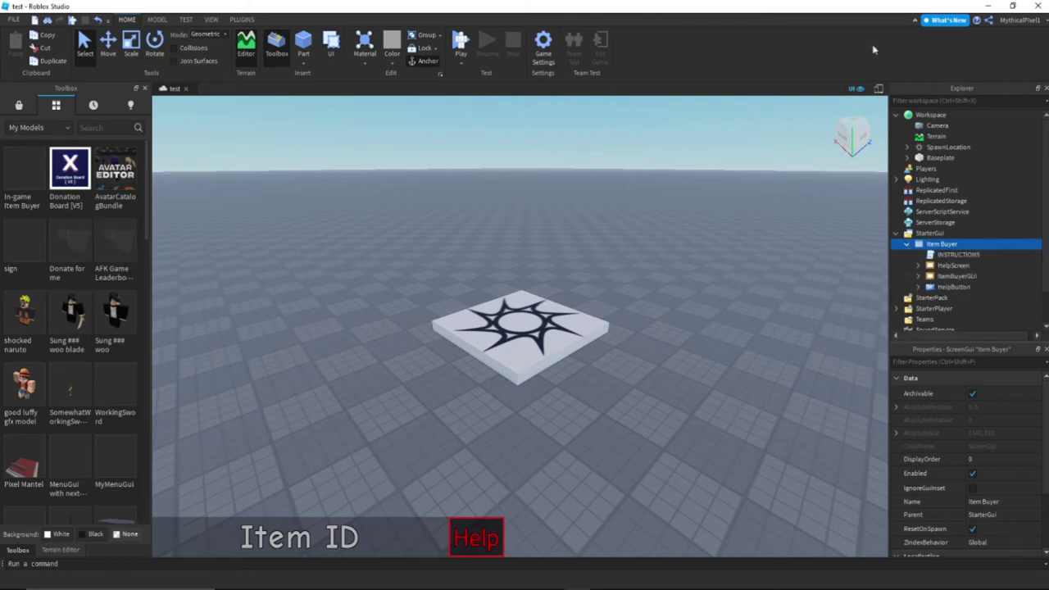
{"action": "left_click", "coordinate": [13, 20]}
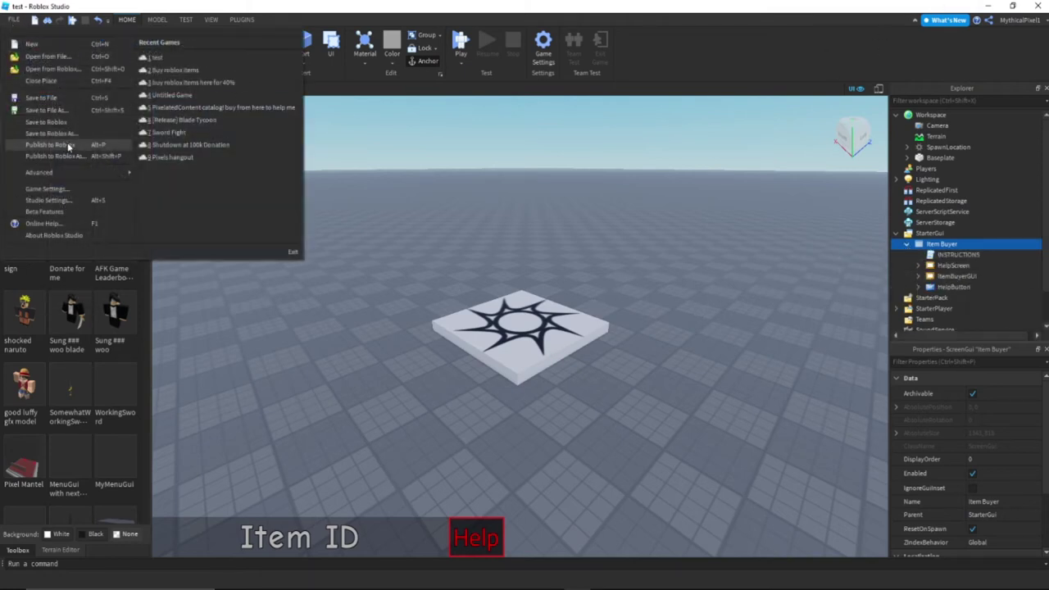
{"action": "left_click", "coordinate": [156, 172]}
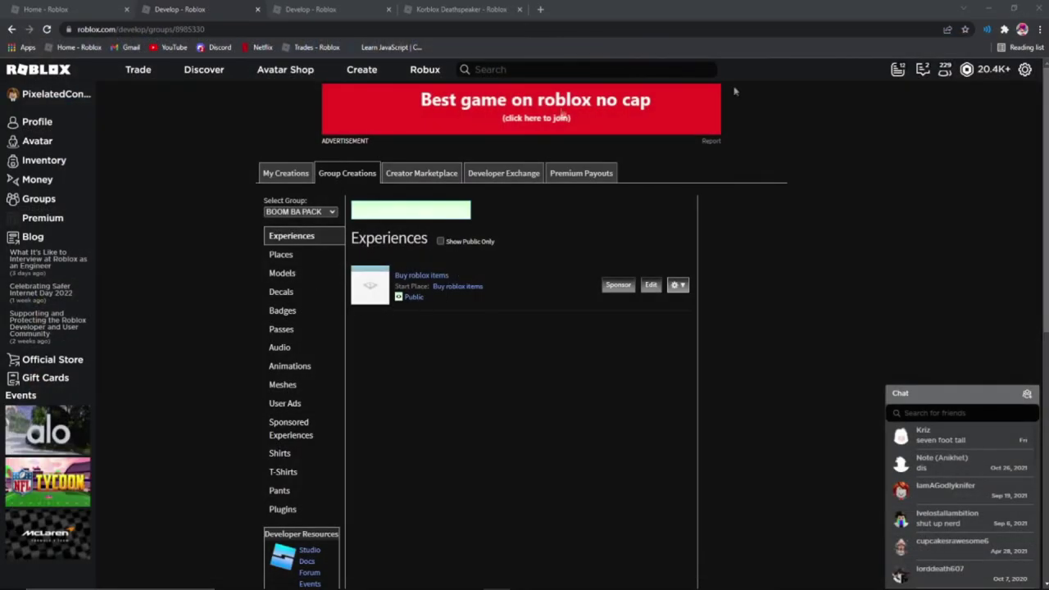
Step: Switch to the browser, open the BOOM BA PACK group page from the groups list, and reload it
{"action": "left_click", "coordinate": [35, 202]}
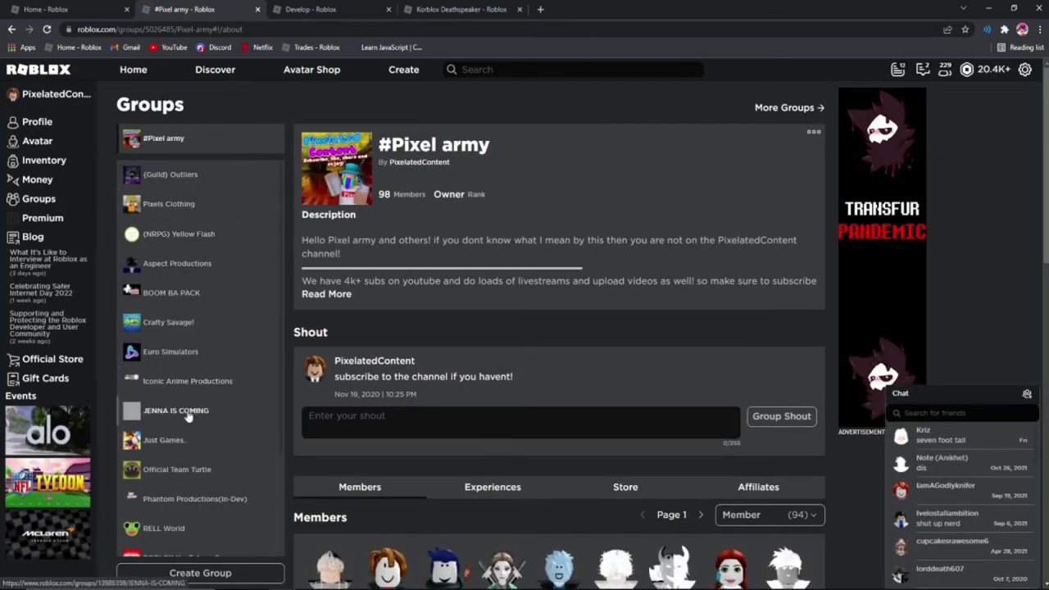
{"action": "scroll", "coordinate": [184, 394], "scroll_direction": "down", "scroll_amount": 3}
{"action": "scroll", "coordinate": [179, 389], "scroll_direction": "up", "scroll_amount": 3}
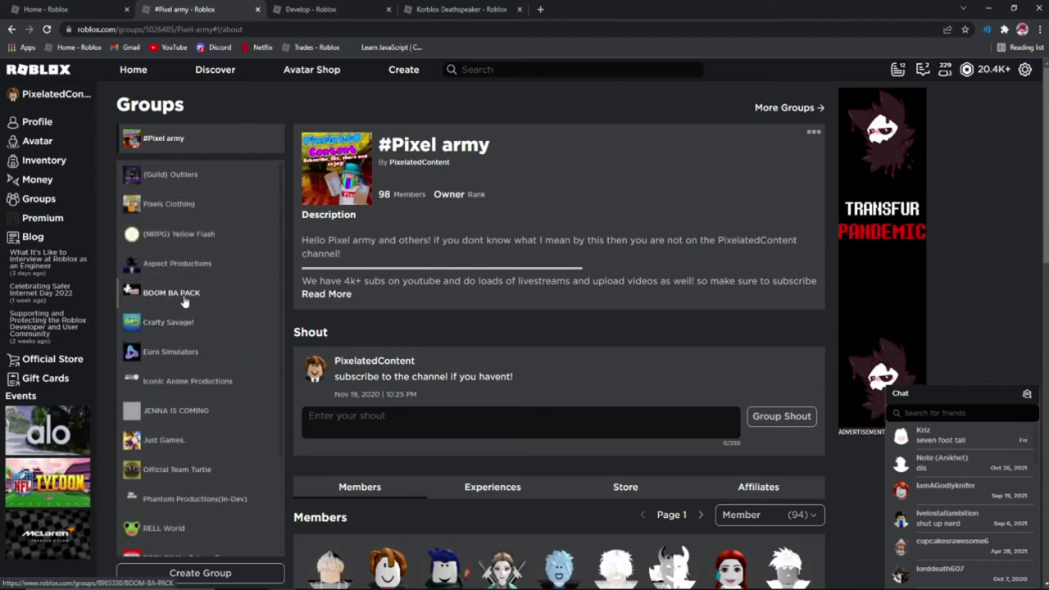
{"action": "left_click", "coordinate": [184, 295]}
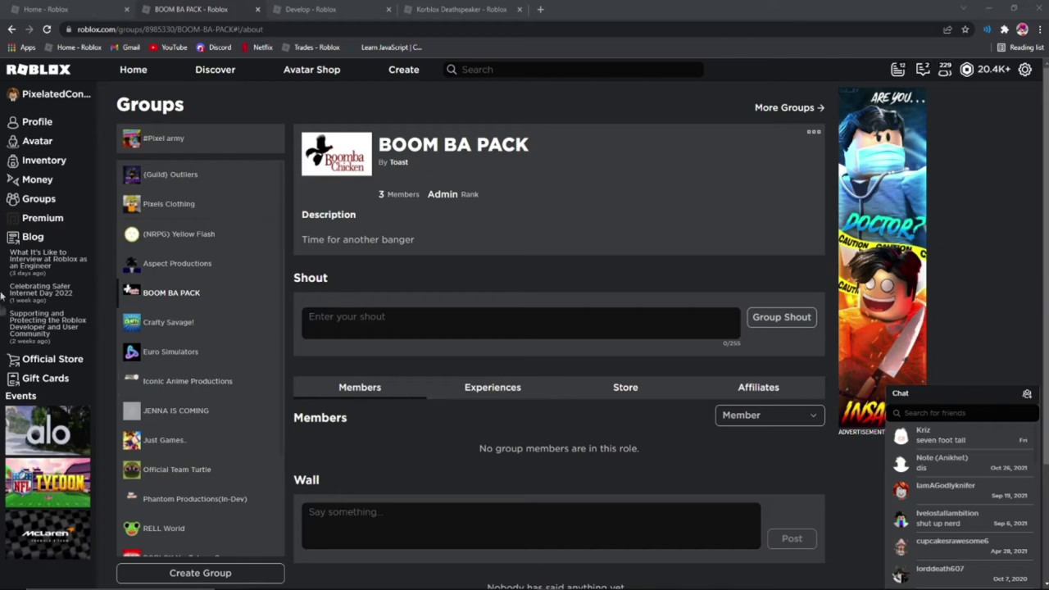
{"action": "left_click", "coordinate": [47, 30]}
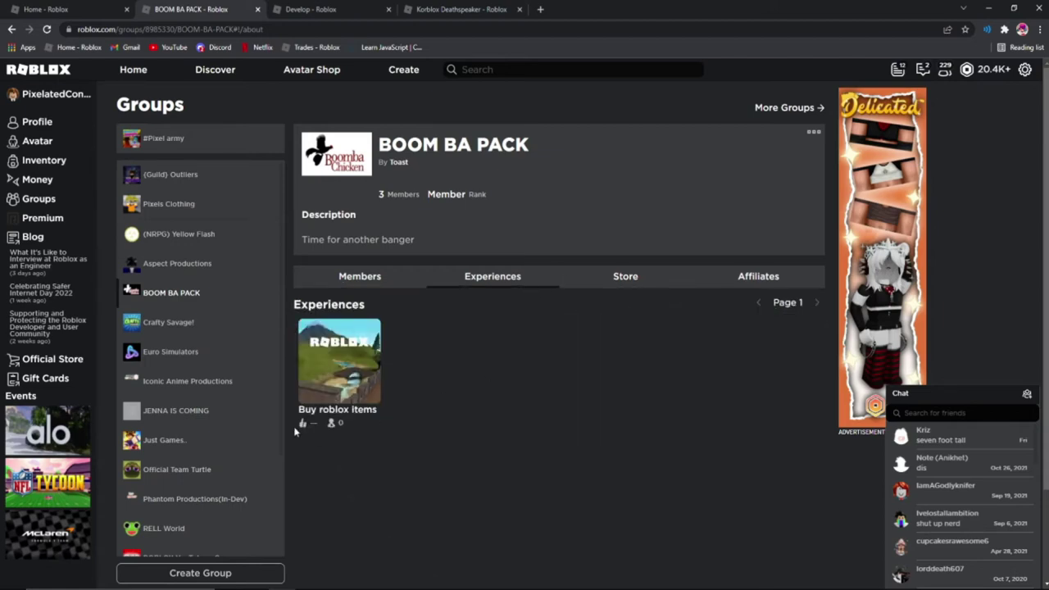
Step: Launch the group's "Buy roblox items" experience and take the game window out of full screen
{"action": "left_click", "coordinate": [338, 386]}
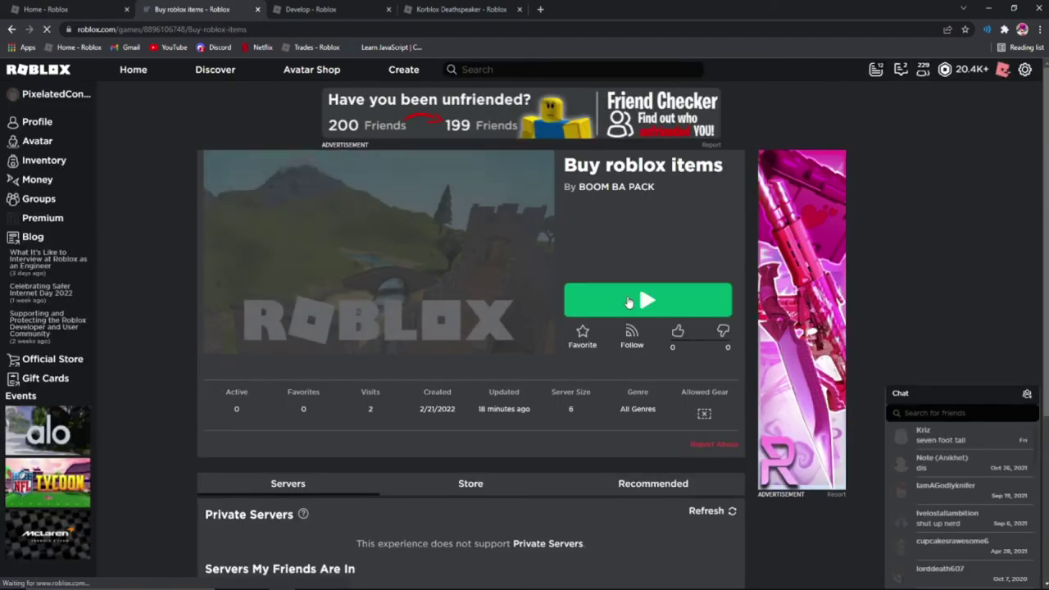
{"action": "left_click", "coordinate": [629, 302]}
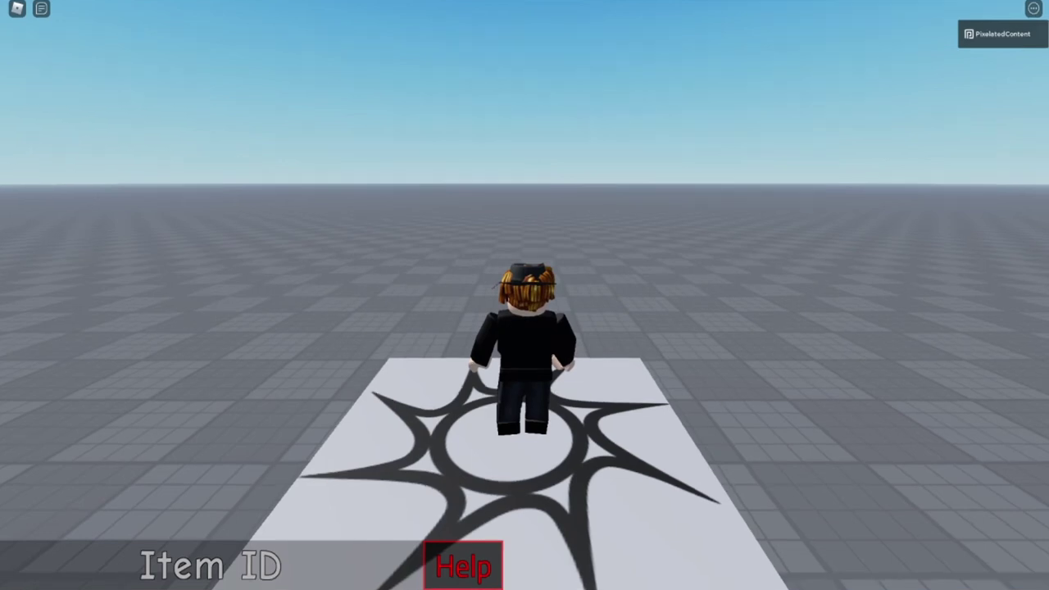
{"action": "key", "text": "F11"}
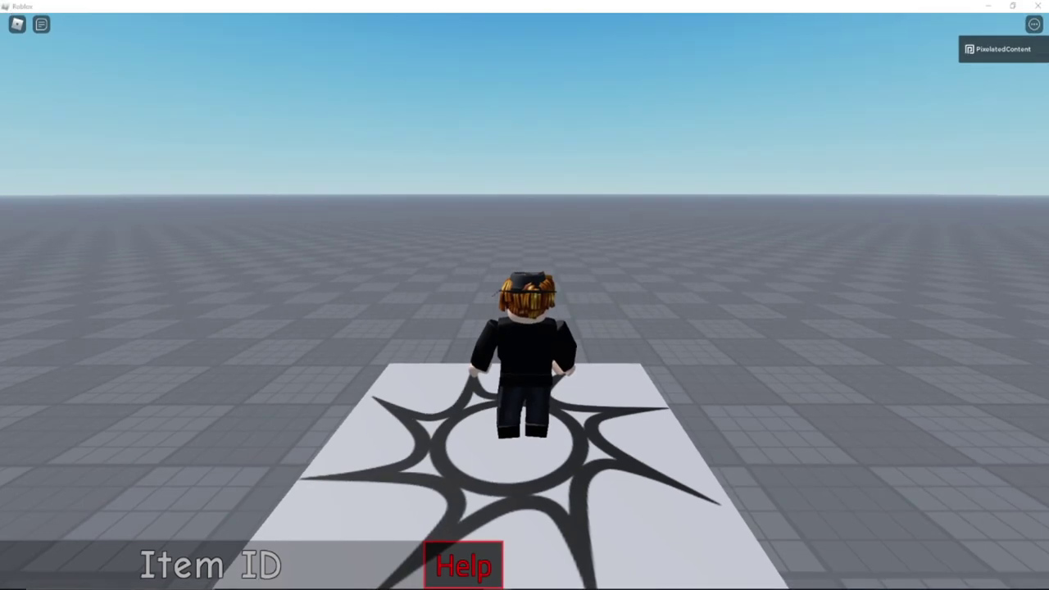
{"action": "left_click", "coordinate": [370, 407]}
{"action": "key", "text": "alt+Tab"}
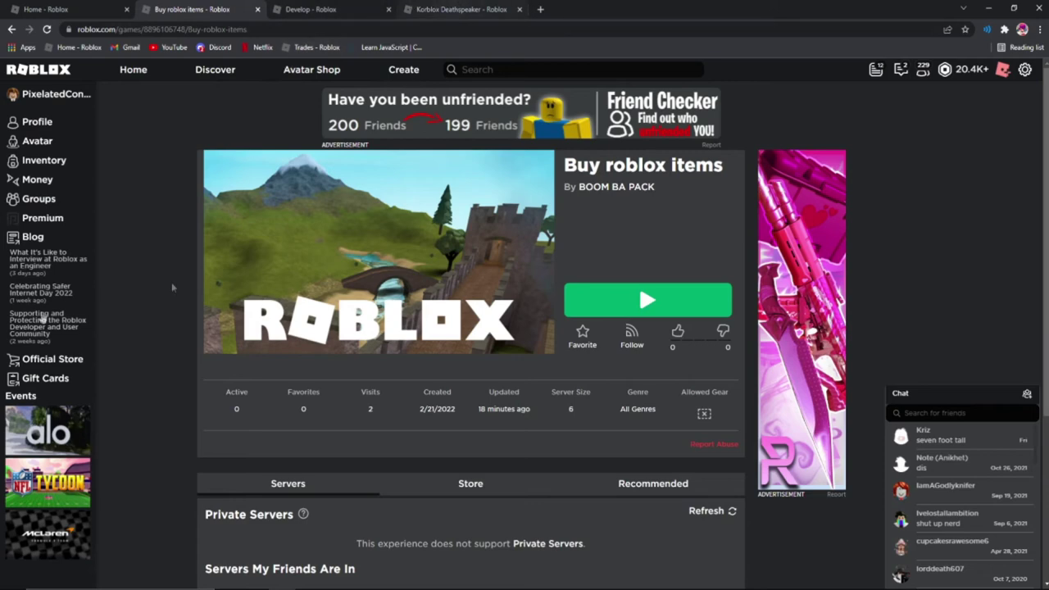
{"action": "left_click", "coordinate": [312, 9]}
{"action": "left_click", "coordinate": [45, 9]}
{"action": "left_click", "coordinate": [333, 9]}
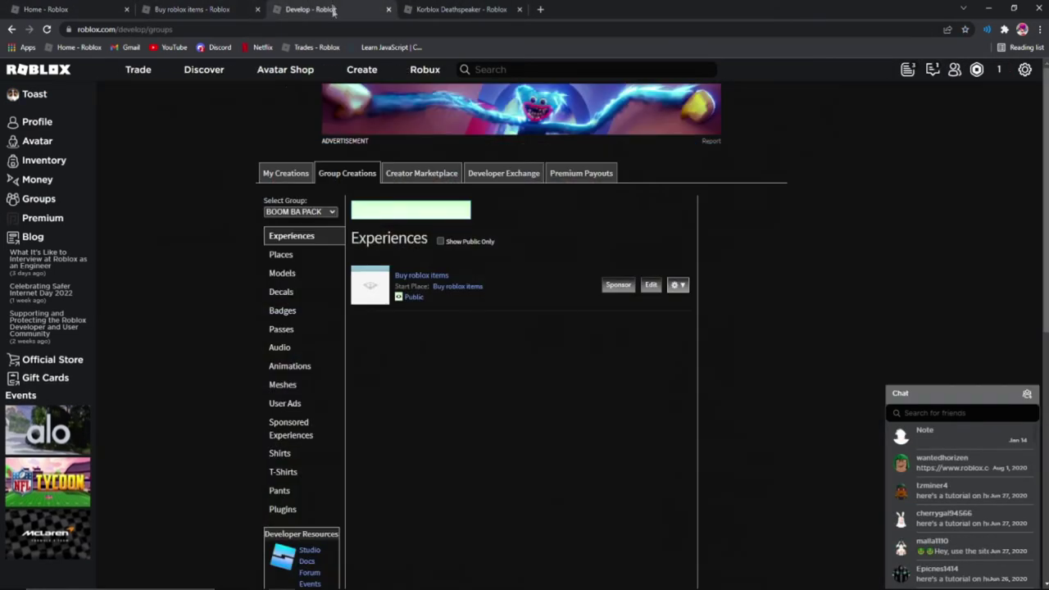
{"action": "left_click", "coordinate": [360, 74]}
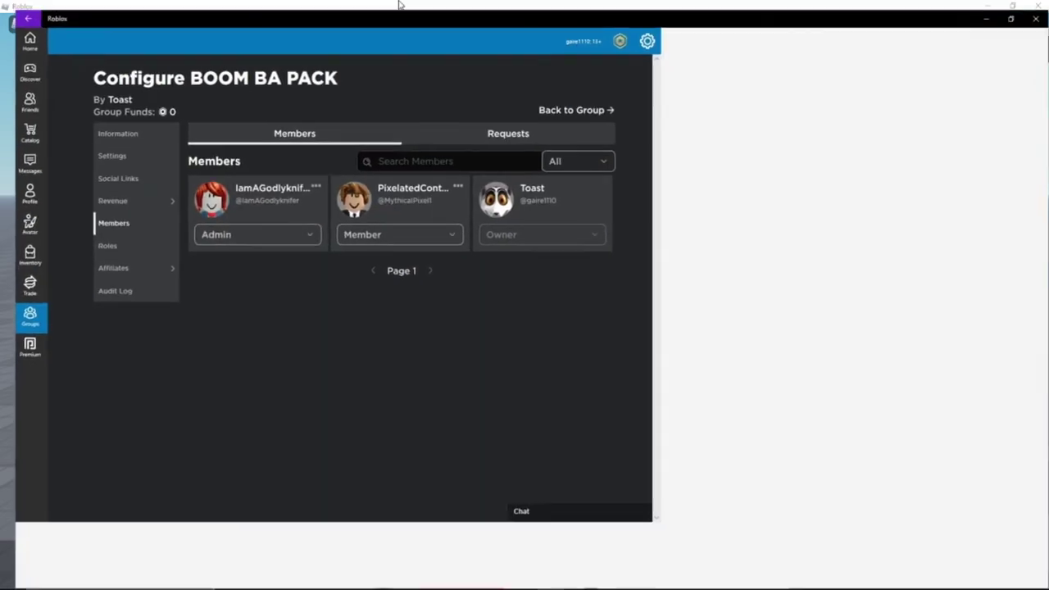
Step: Switch to the Roblox app and view the revenue summary in the BOOM BA PACK group configuration
{"action": "left_click_drag", "start_coordinate": [400, 4], "coordinate": [399, 5]}
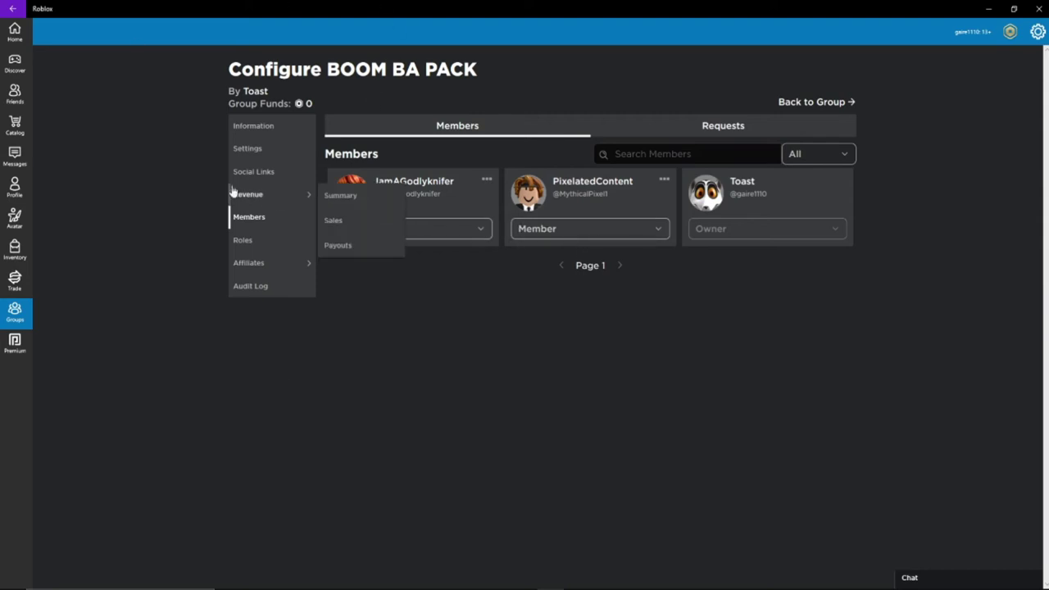
{"action": "mouse_move", "coordinate": [295, 199]}
{"action": "left_click", "coordinate": [347, 198]}
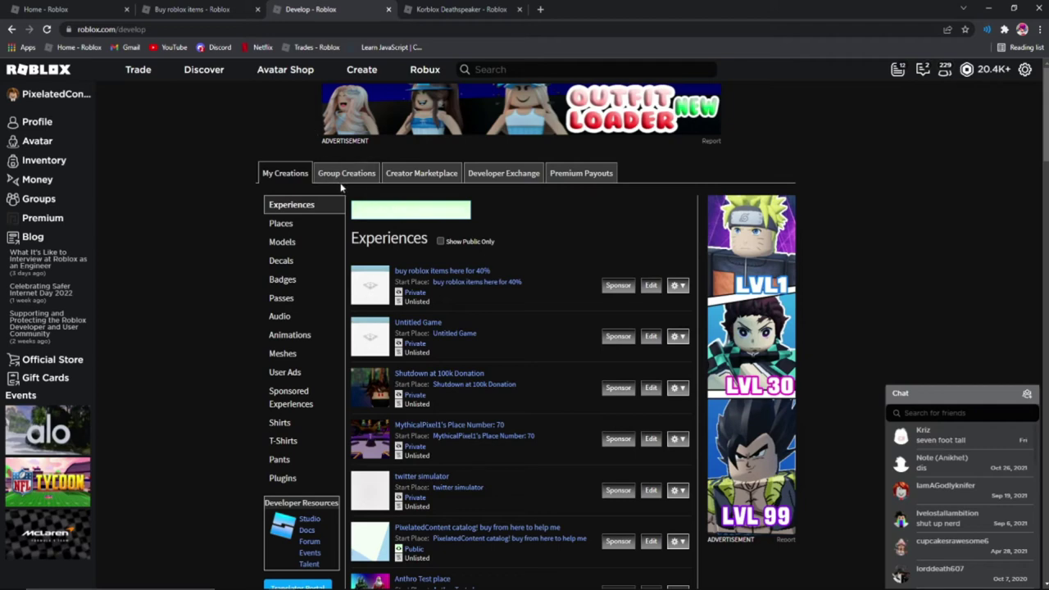
Step: Return to the browser, open the Avatar Shop, and search the catalog for "a"
{"action": "left_click", "coordinate": [163, 6]}
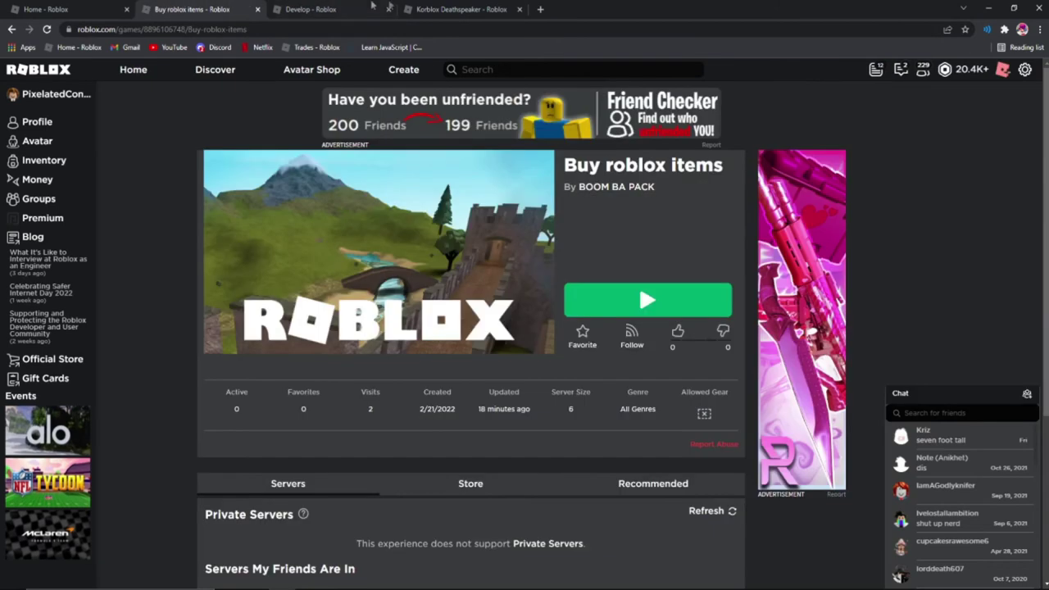
{"action": "left_click", "coordinate": [24, 9]}
{"action": "left_click", "coordinate": [326, 72]}
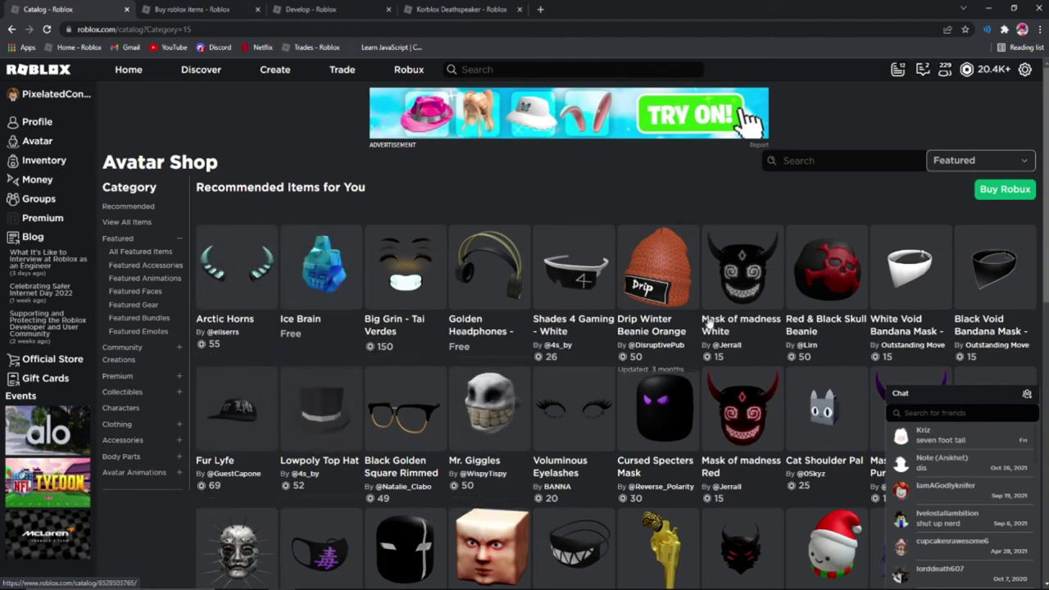
{"action": "left_click", "coordinate": [929, 397]}
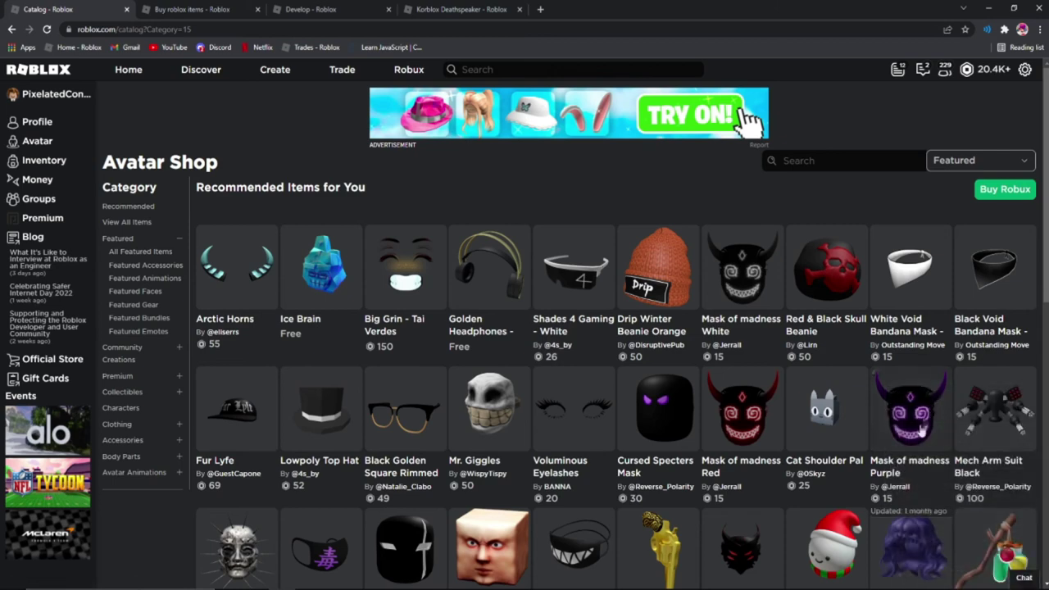
{"action": "scroll", "coordinate": [902, 295], "scroll_direction": "down", "scroll_amount": 2}
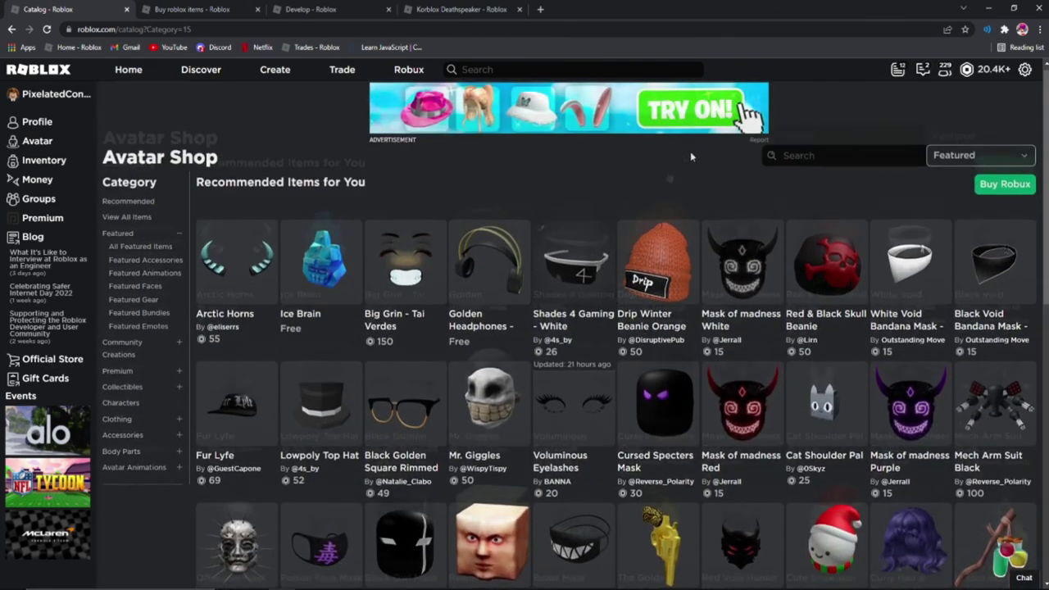
{"action": "scroll", "coordinate": [574, 256], "scroll_direction": "up", "scroll_amount": 2}
{"action": "key", "text": "Return"}
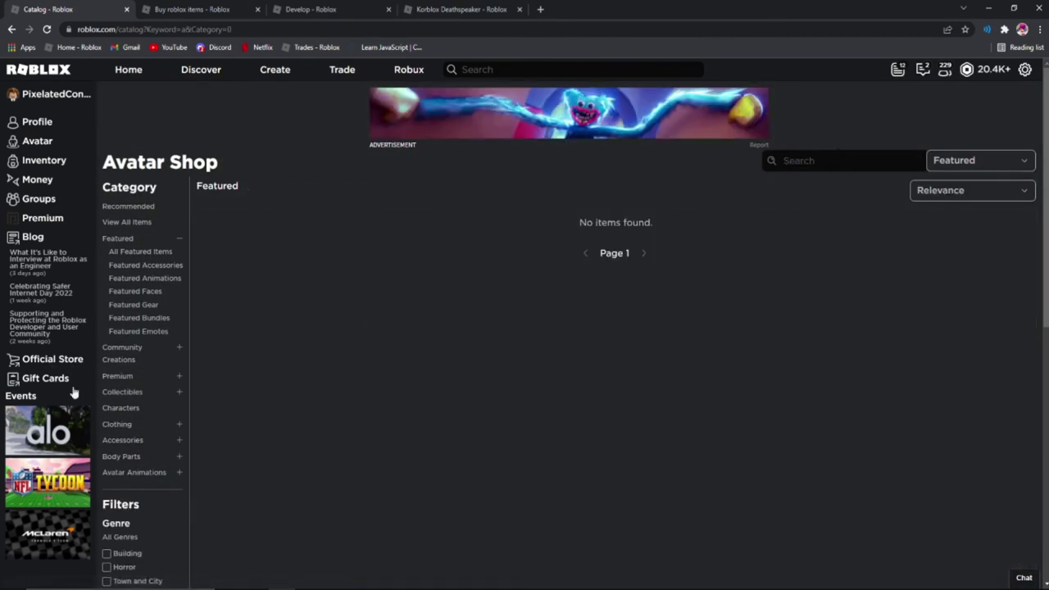
Step: Limit the catalog to items created by Roblox and open the Doge item's page
{"action": "scroll", "coordinate": [159, 399], "scroll_direction": "down", "scroll_amount": 5}
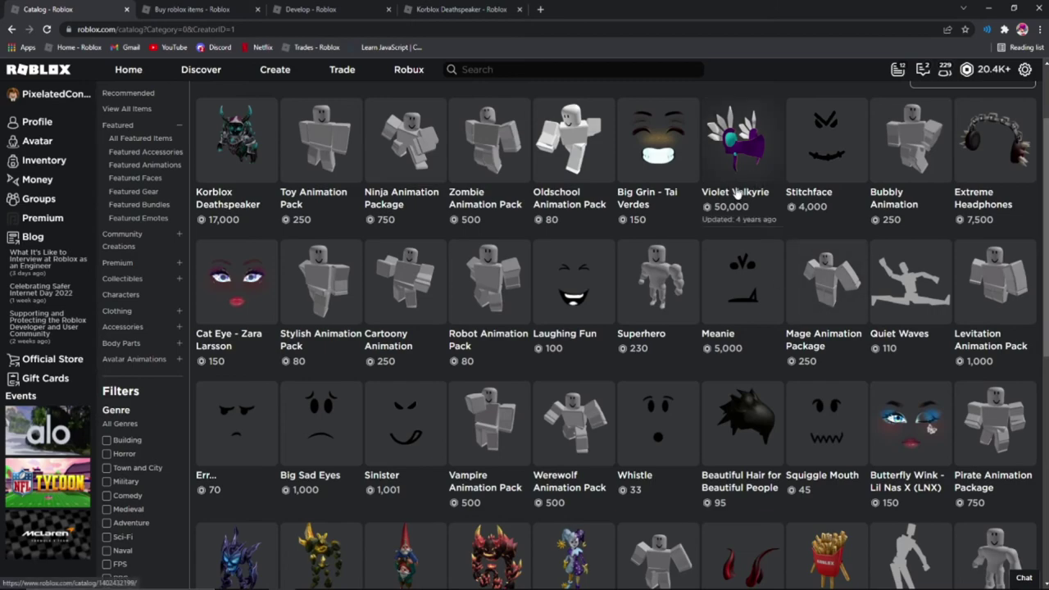
{"action": "scroll", "coordinate": [705, 350], "scroll_direction": "down", "scroll_amount": 3}
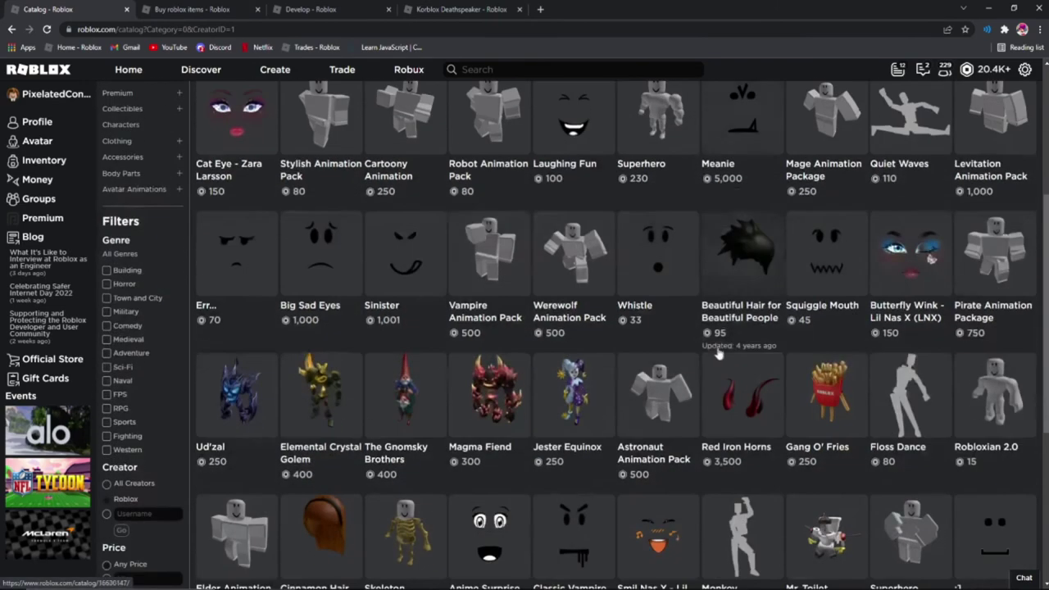
{"action": "scroll", "coordinate": [705, 349], "scroll_direction": "down", "scroll_amount": 5}
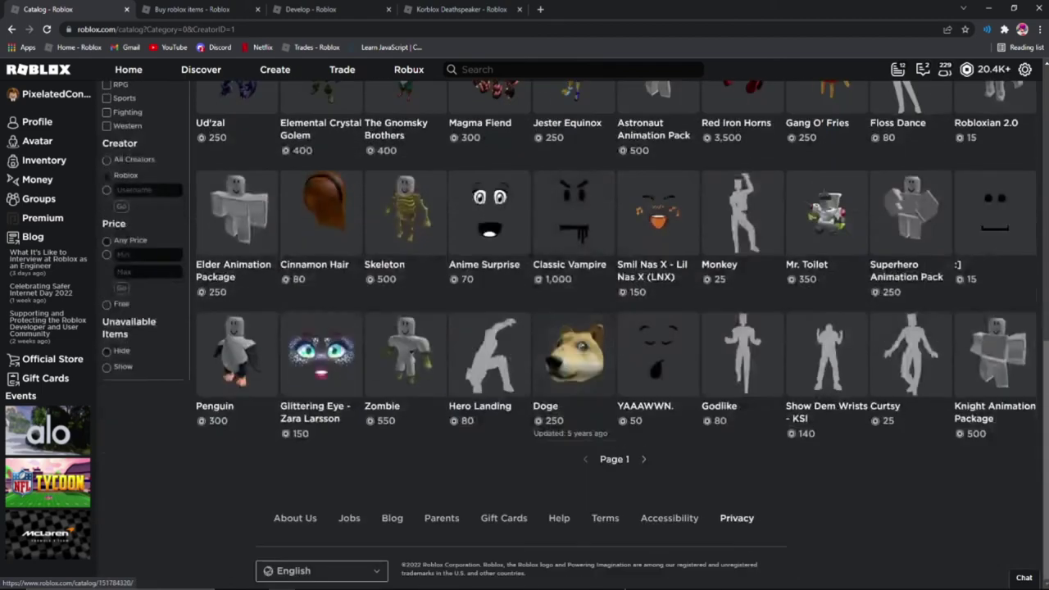
{"action": "left_click", "coordinate": [566, 381]}
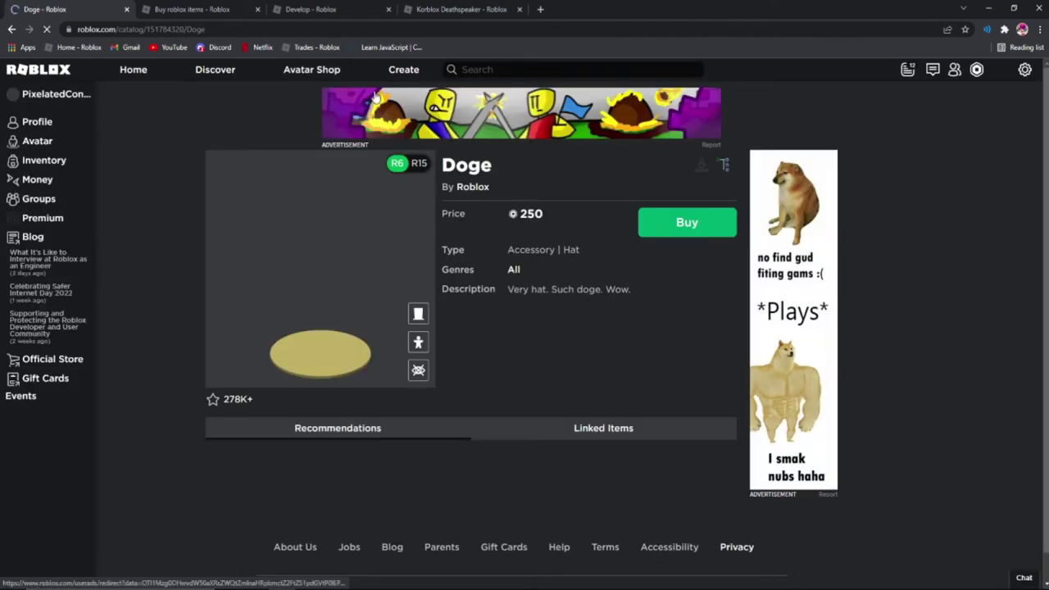
Step: Copy the item ID 151784320 from the Doge page's web address
{"action": "double_click", "coordinate": [173, 29]}
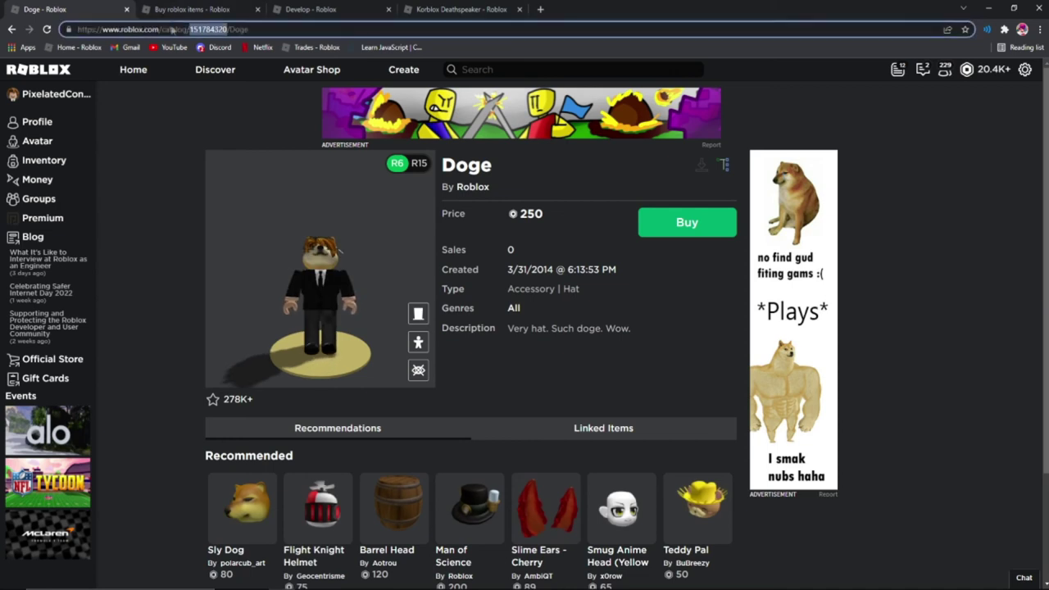
{"action": "right_click", "coordinate": [216, 31]}
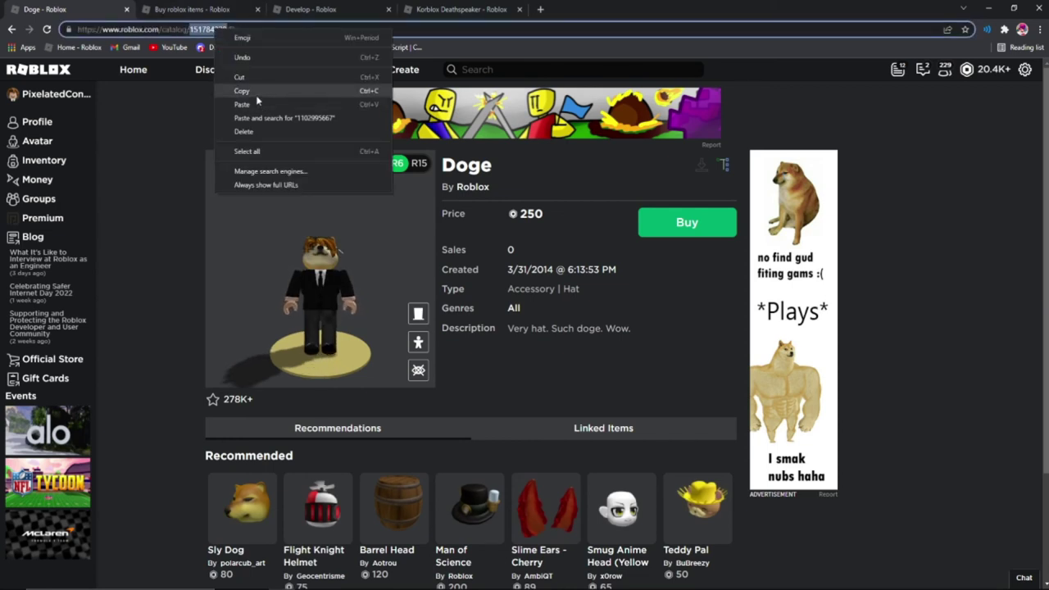
{"action": "left_click", "coordinate": [254, 92]}
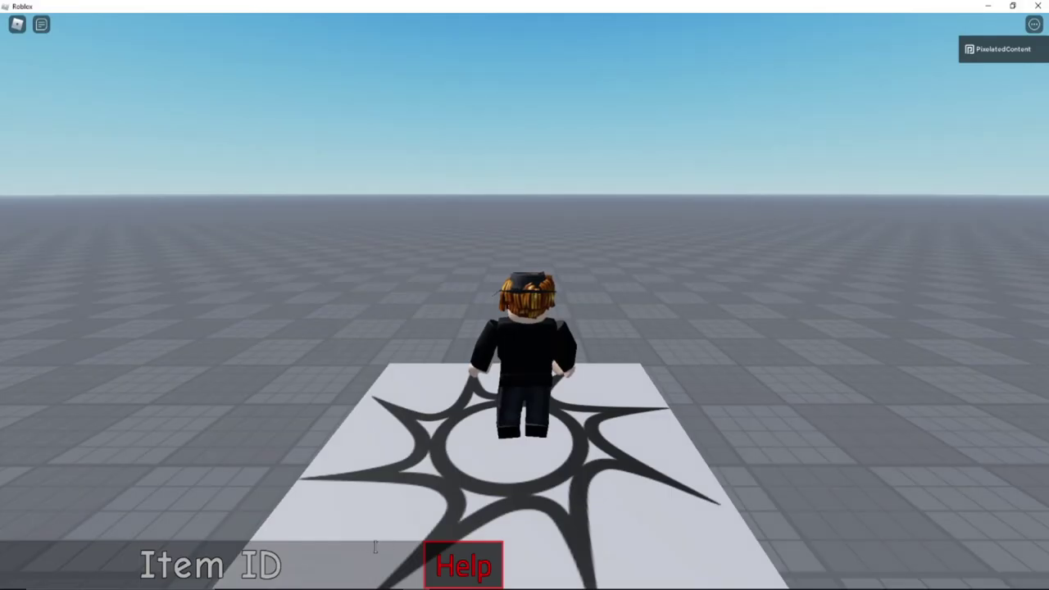
Step: Switch to the running game, submit item ID 151784320, and buy the Doge item for 250 Robux
{"action": "key", "text": "ctrl+v"}
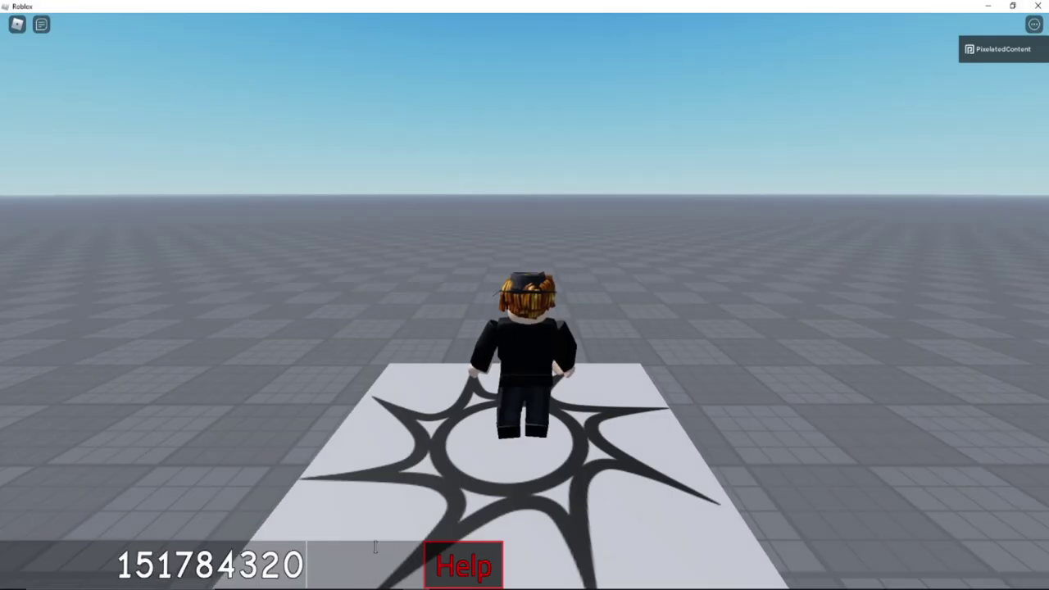
{"action": "key", "text": "Return"}
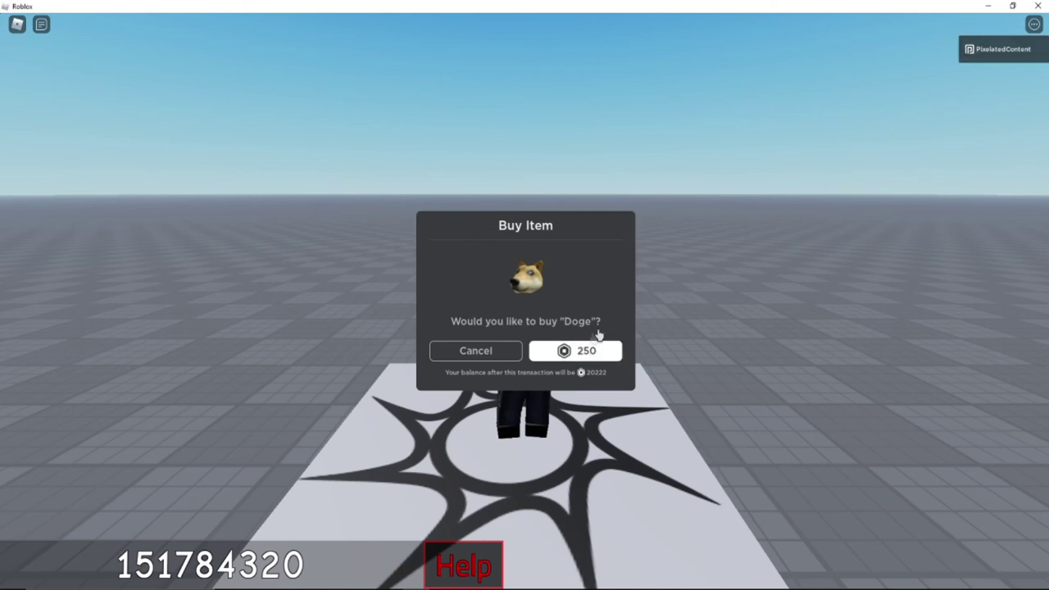
{"action": "left_click", "coordinate": [583, 351]}
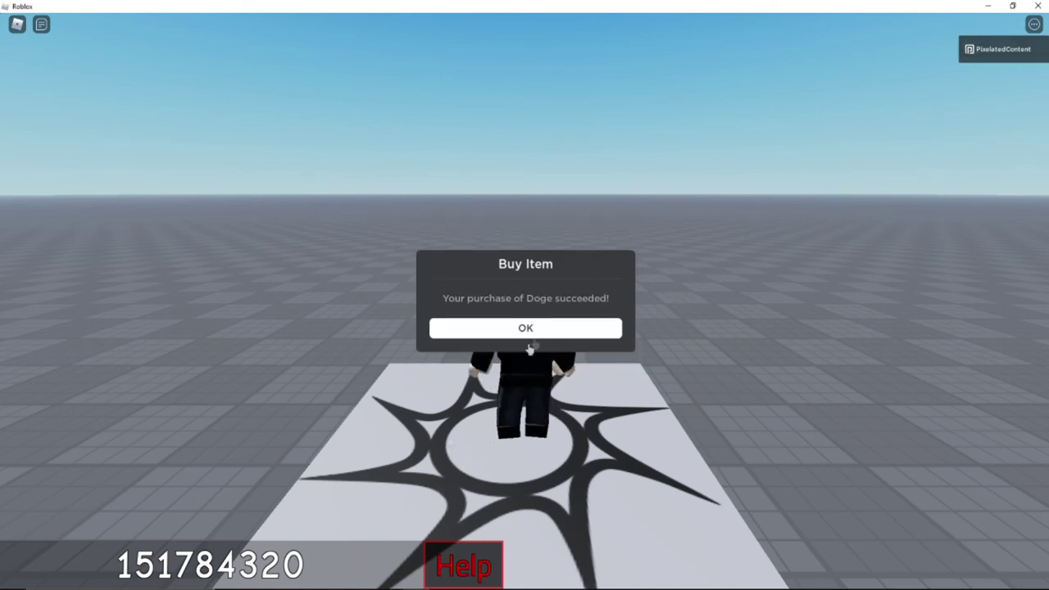
{"action": "left_click", "coordinate": [534, 332]}
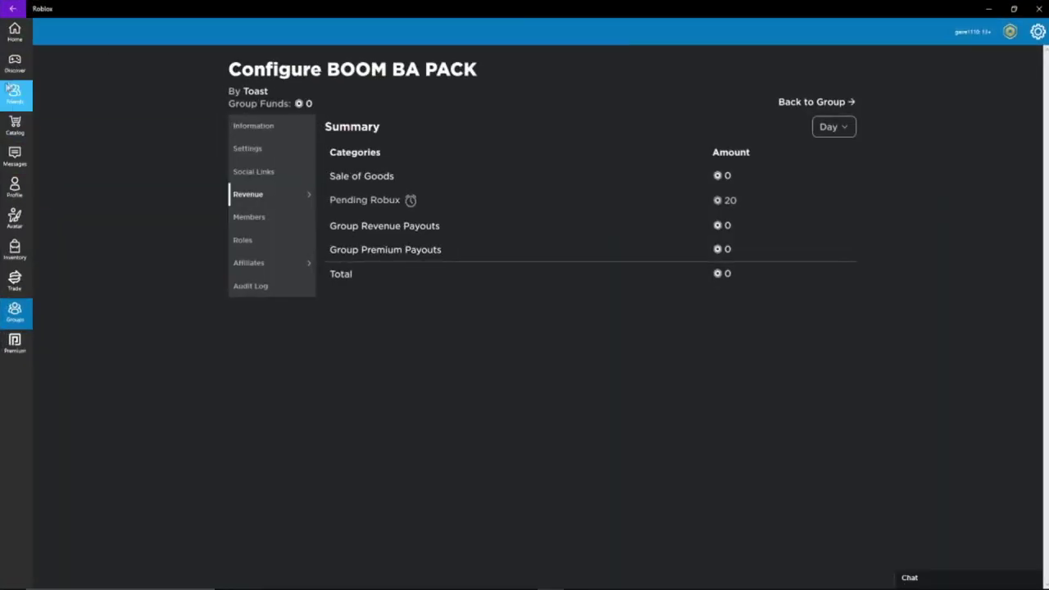
Step: Reopen the BOOM BA PACK group configuration in the Roblox app, examine its revenue summary, and return to the browser
{"action": "left_click", "coordinate": [844, 103]}
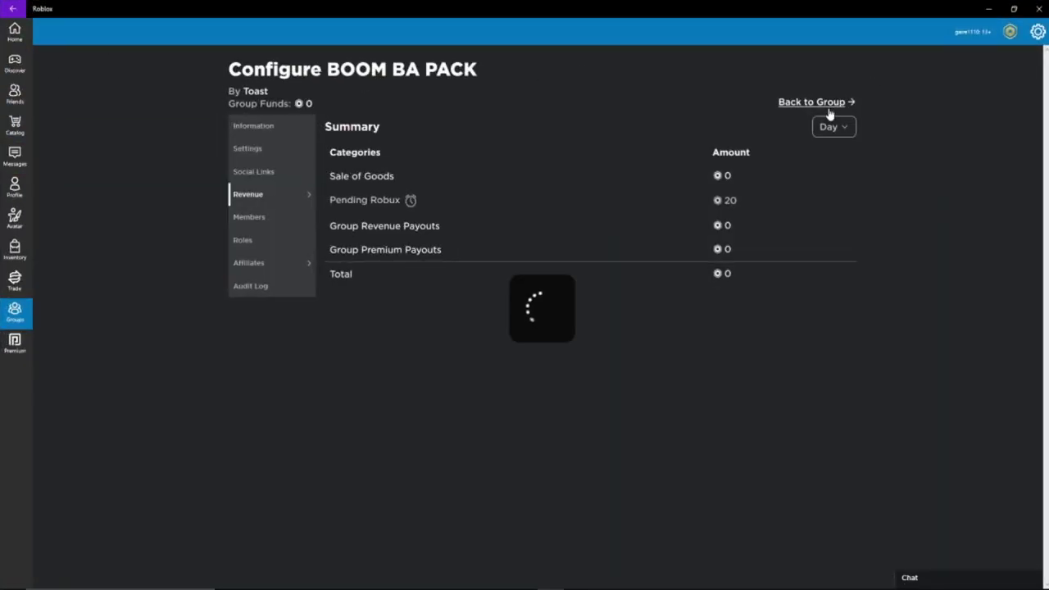
{"action": "left_click", "coordinate": [835, 98]}
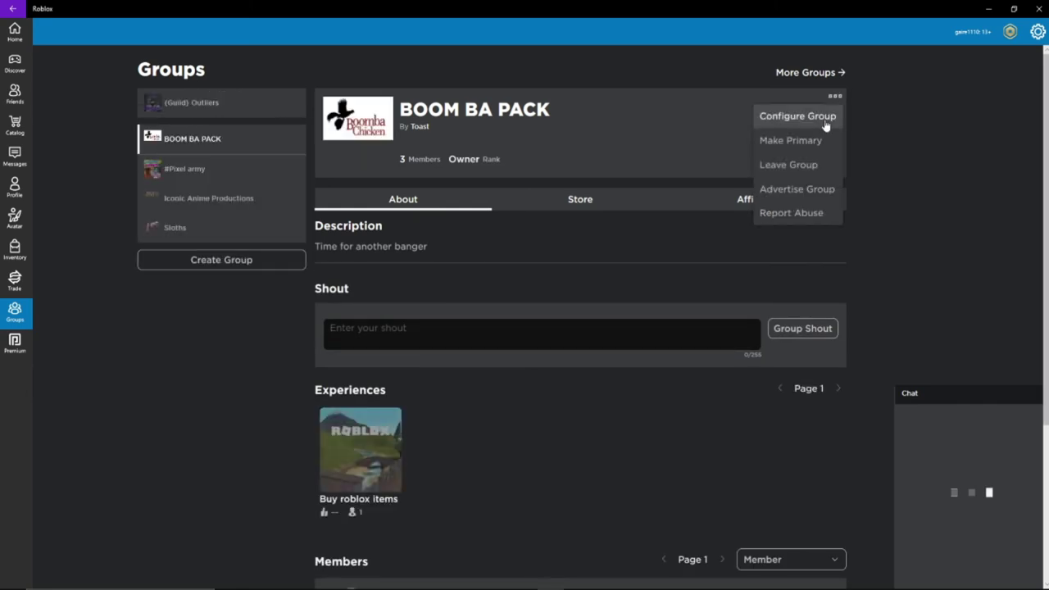
{"action": "left_click", "coordinate": [820, 119]}
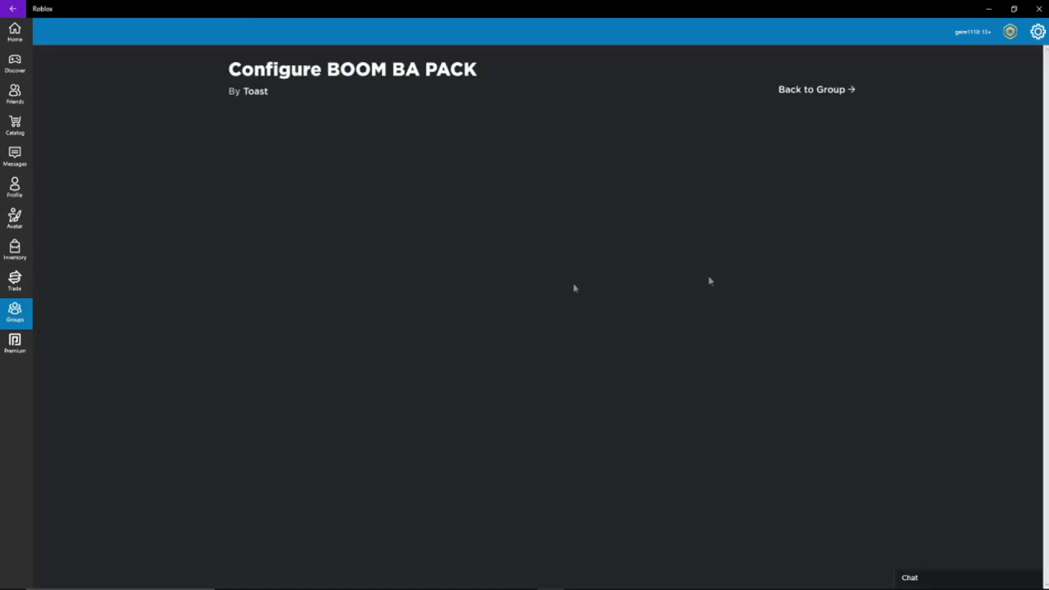
{"action": "mouse_move", "coordinate": [281, 204]}
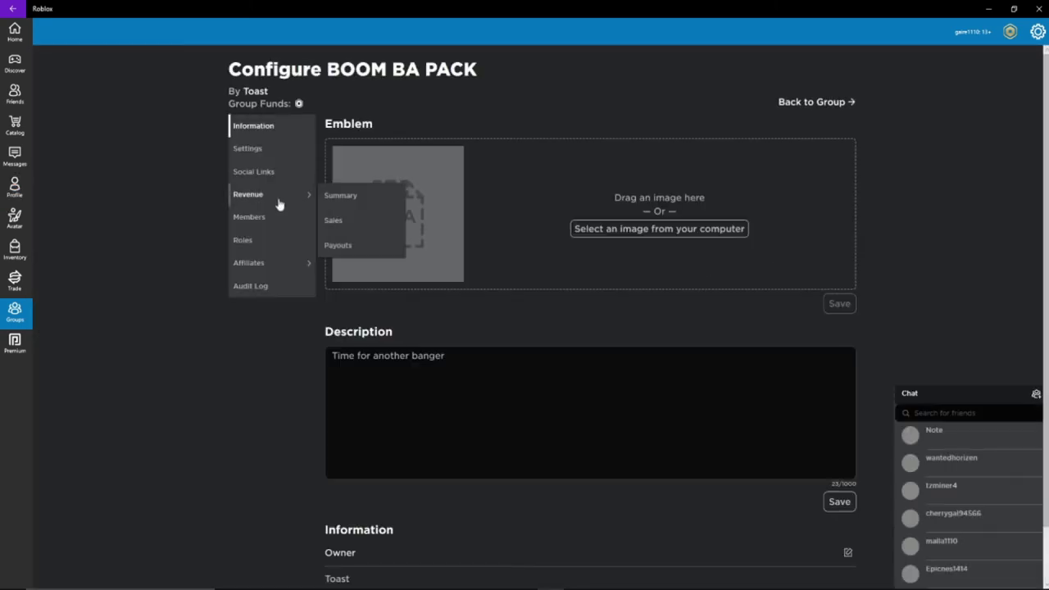
{"action": "left_click", "coordinate": [327, 201]}
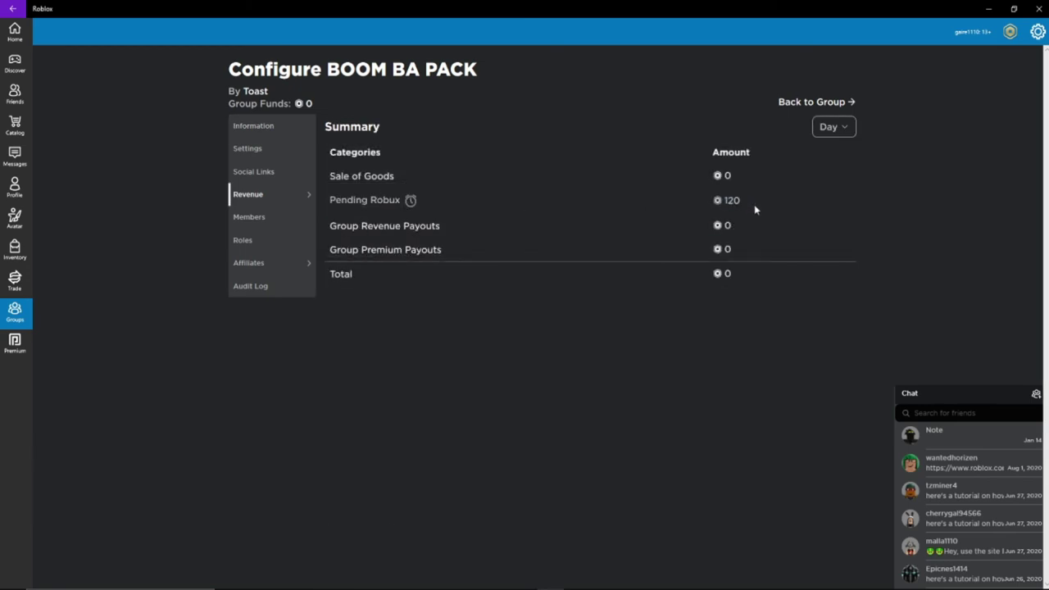
{"action": "mouse_move", "coordinate": [263, 207]}
{"action": "left_click_drag", "start_coordinate": [289, 71], "coordinate": [271, 94]}
{"action": "left_click", "coordinate": [273, 95]}
{"action": "key", "text": "super+Down"}
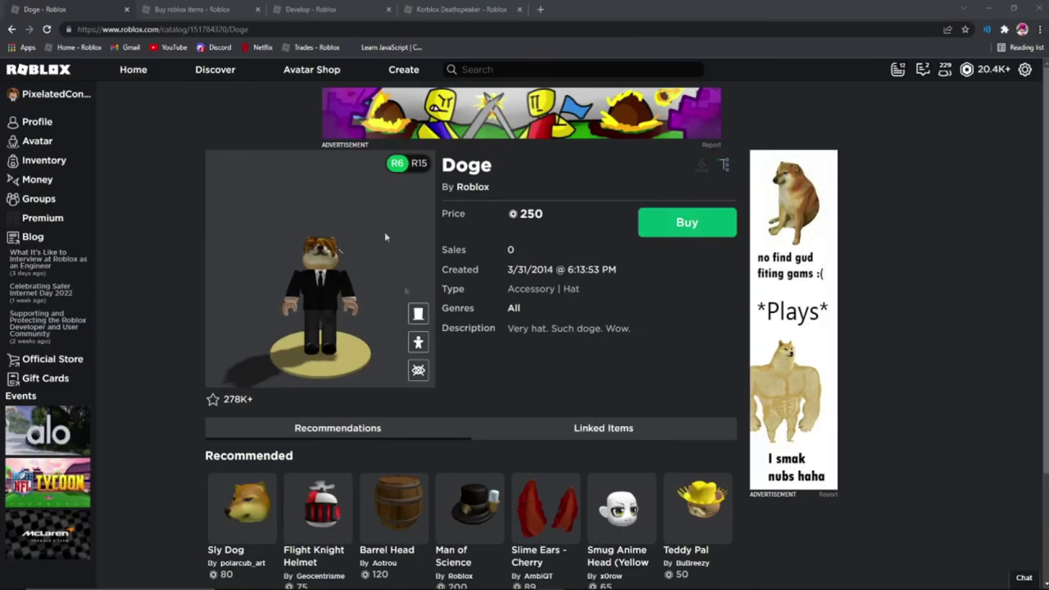